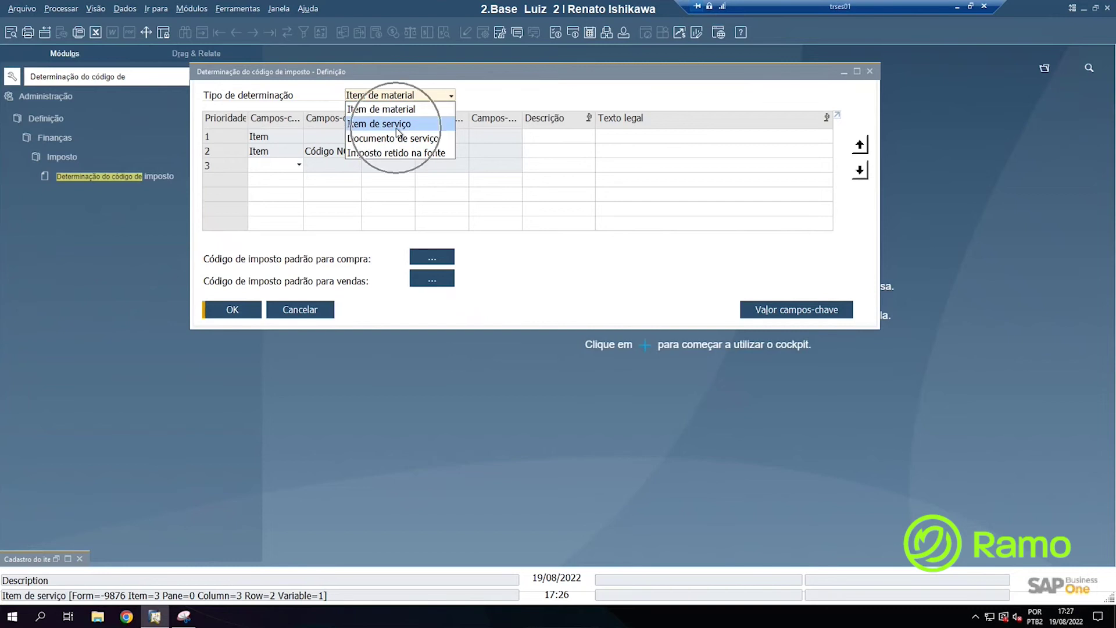
Step: Restore the item master record for Álcool Gel and check its tax classification as a material
left_click(554, 299)
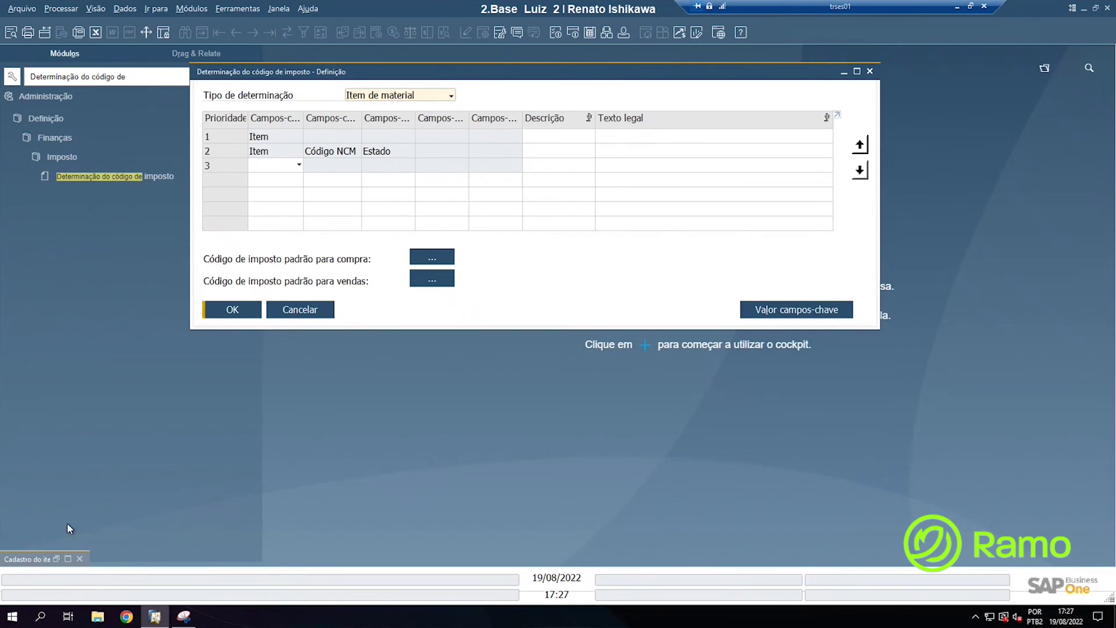
left_click(56, 560)
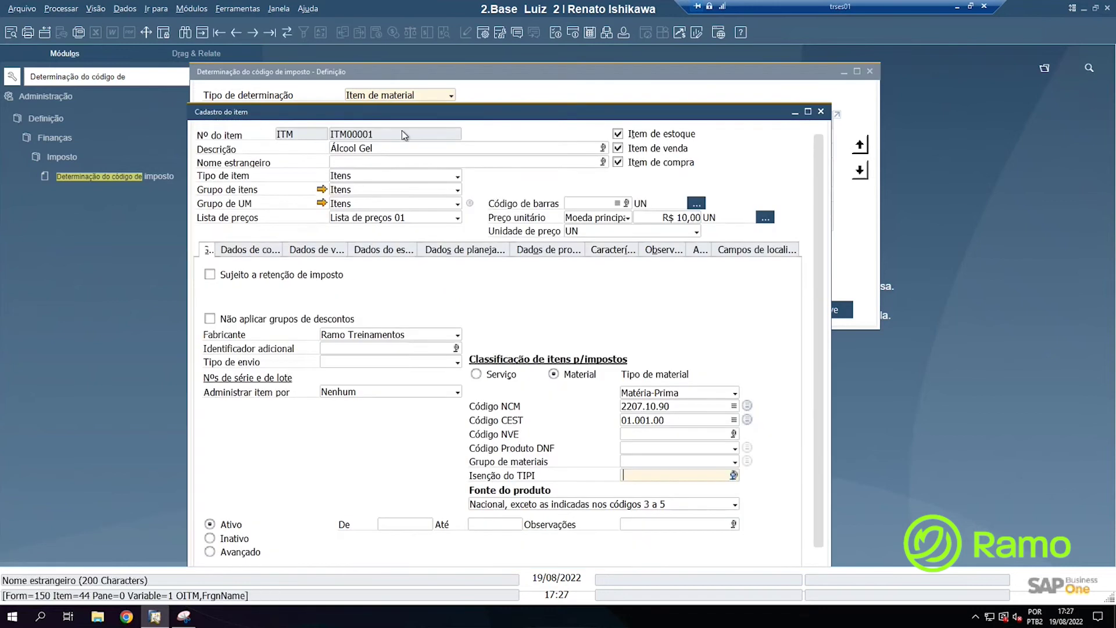
left_click_drag(406, 122, 384, 134)
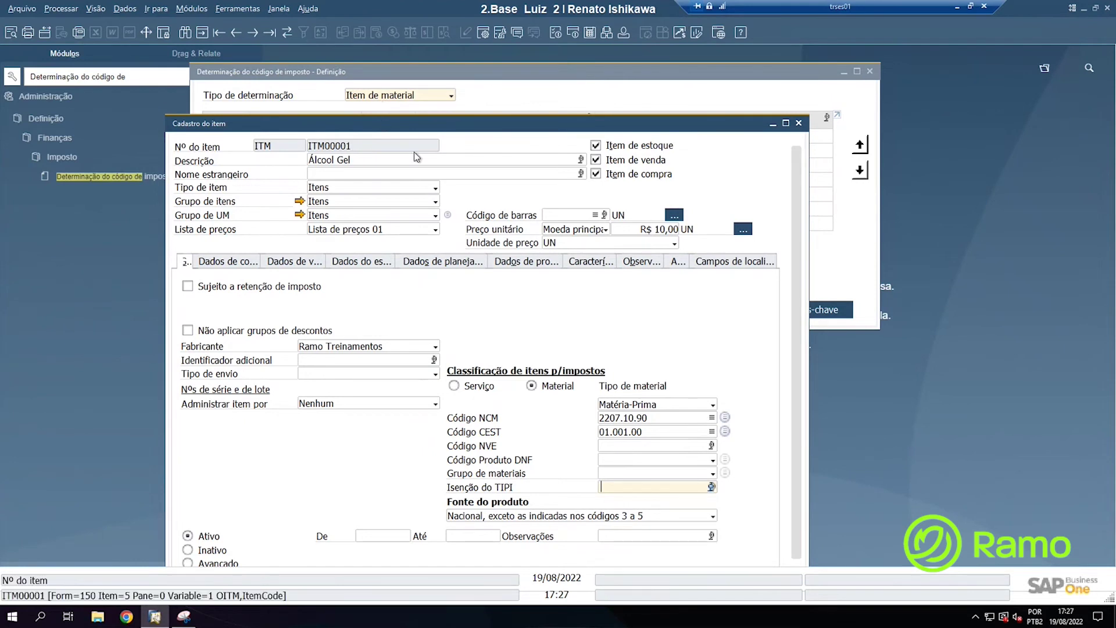
Step: Switch the tax code determination type to Item de serviço
left_click(480, 103)
left_click(450, 94)
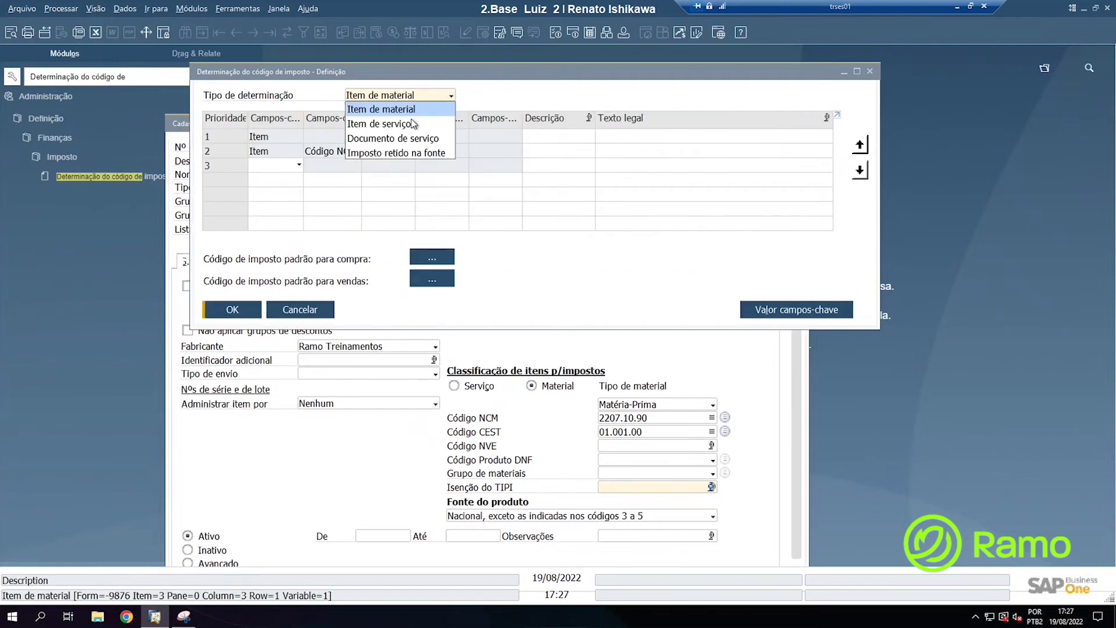
left_click(410, 120)
Step: Look up the item described as "consultoria" in the item master record
left_click(509, 374)
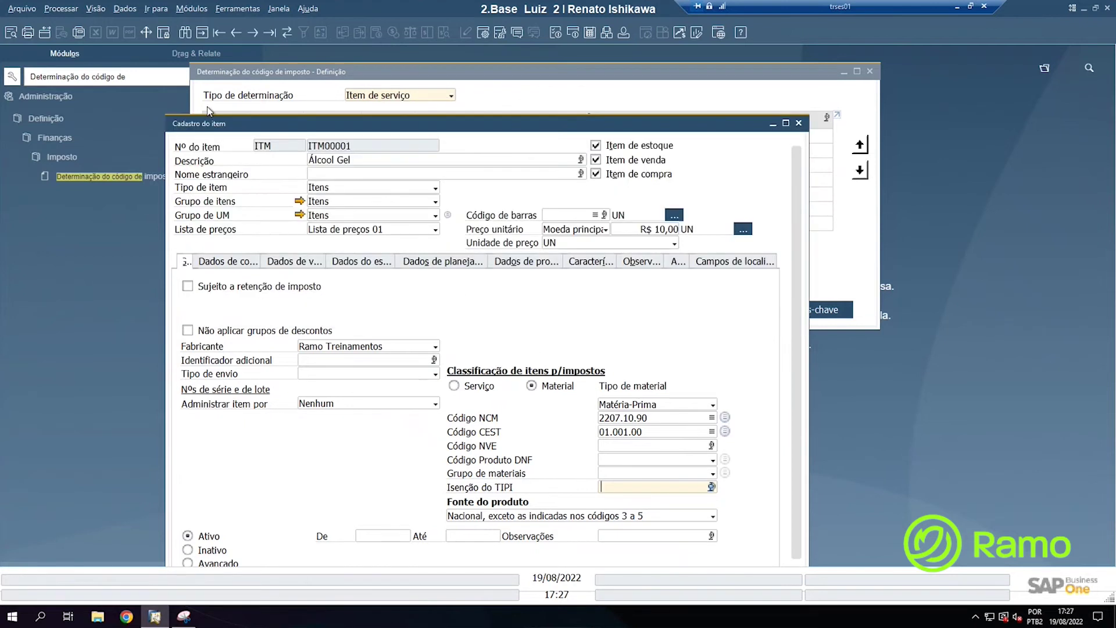
left_click(186, 33)
left_click(378, 163)
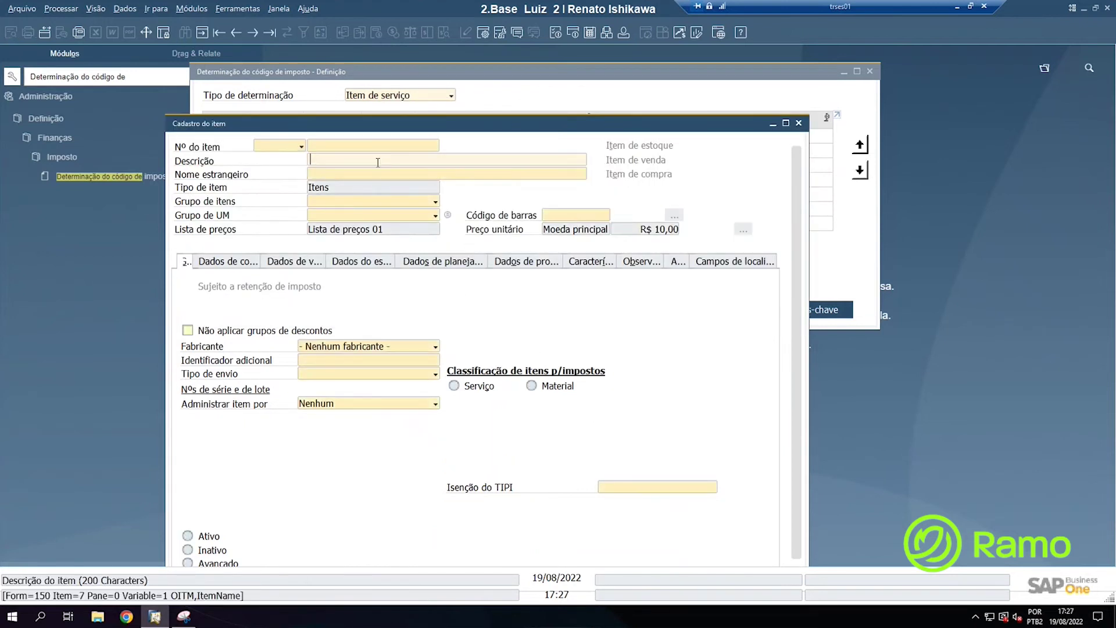
type("consultoria")
key("Return")
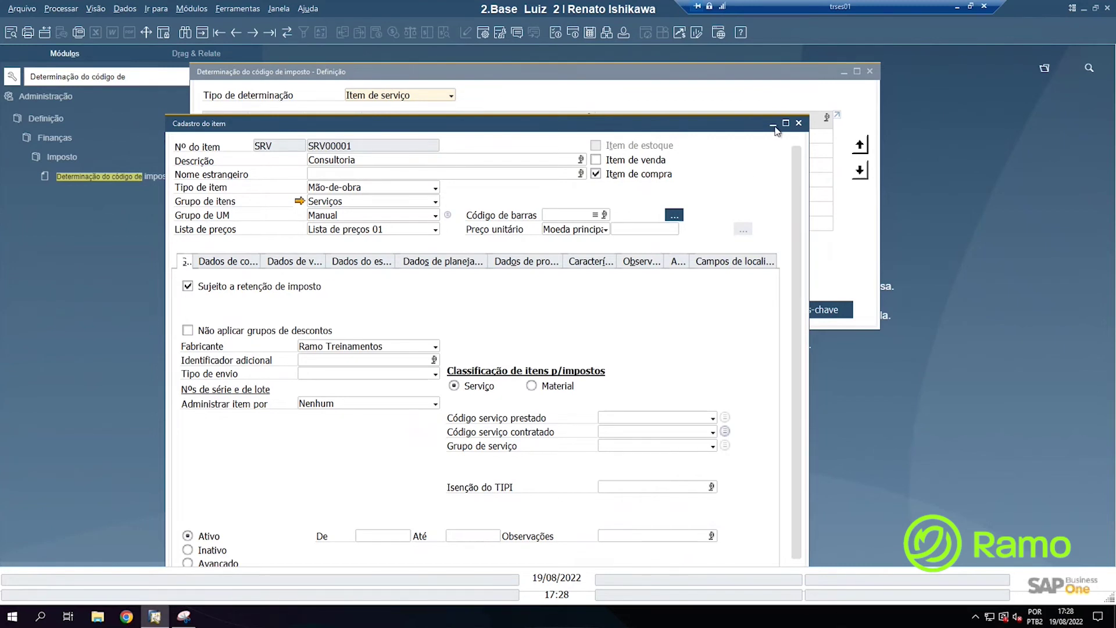
Step: Switch the determination type to Imposto retido na fonte, check the Consultoria item's tax withholding setting, and minimize the item record
left_click(396, 95)
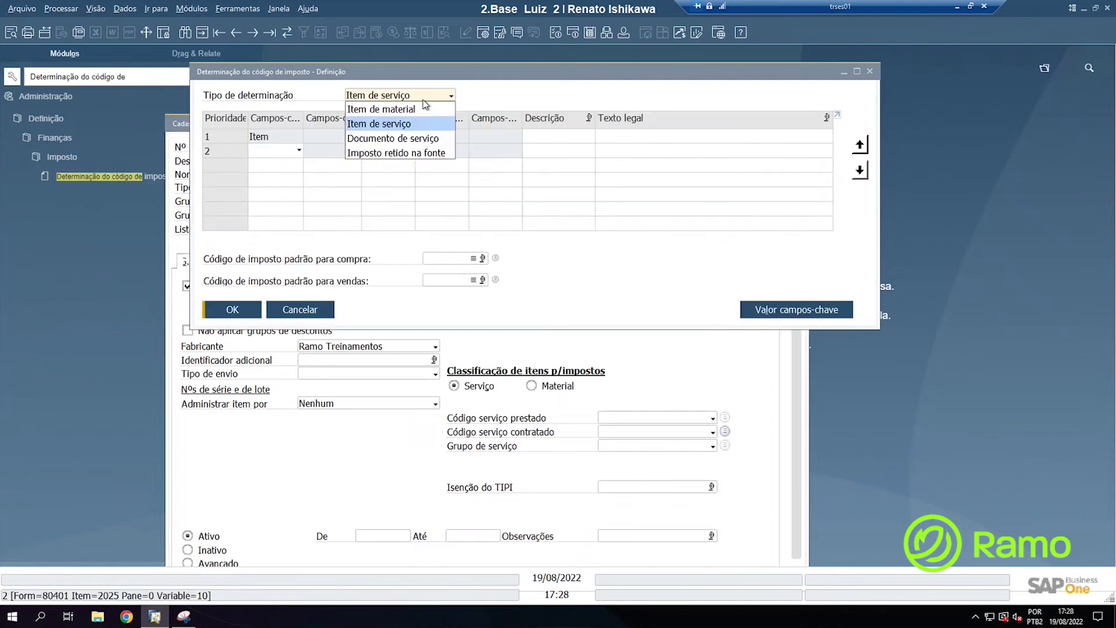
left_click(378, 153)
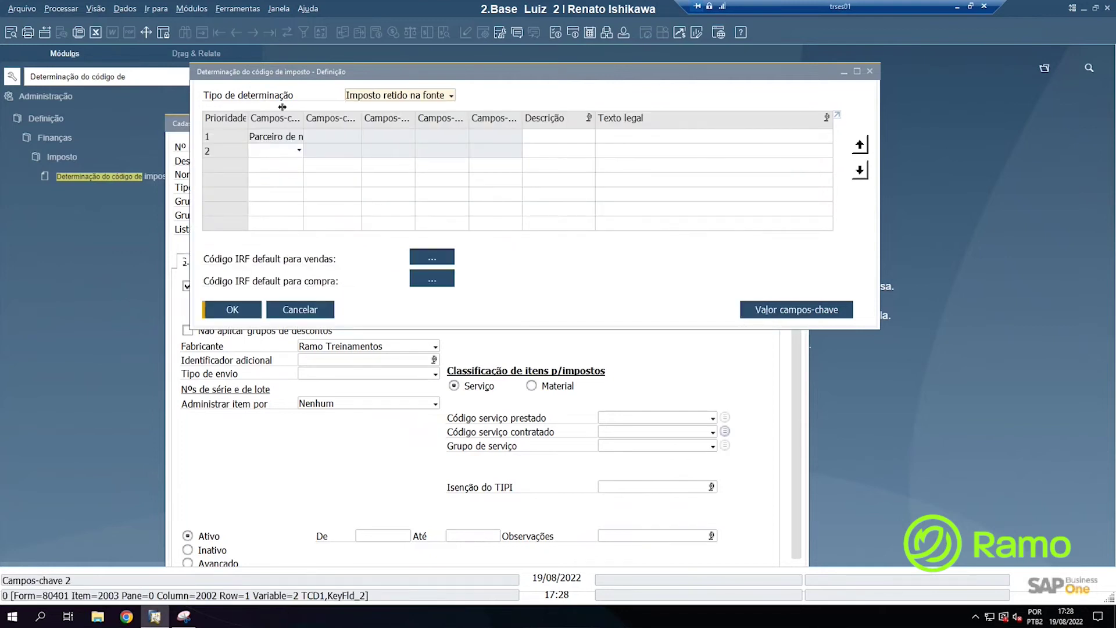
left_click(344, 473)
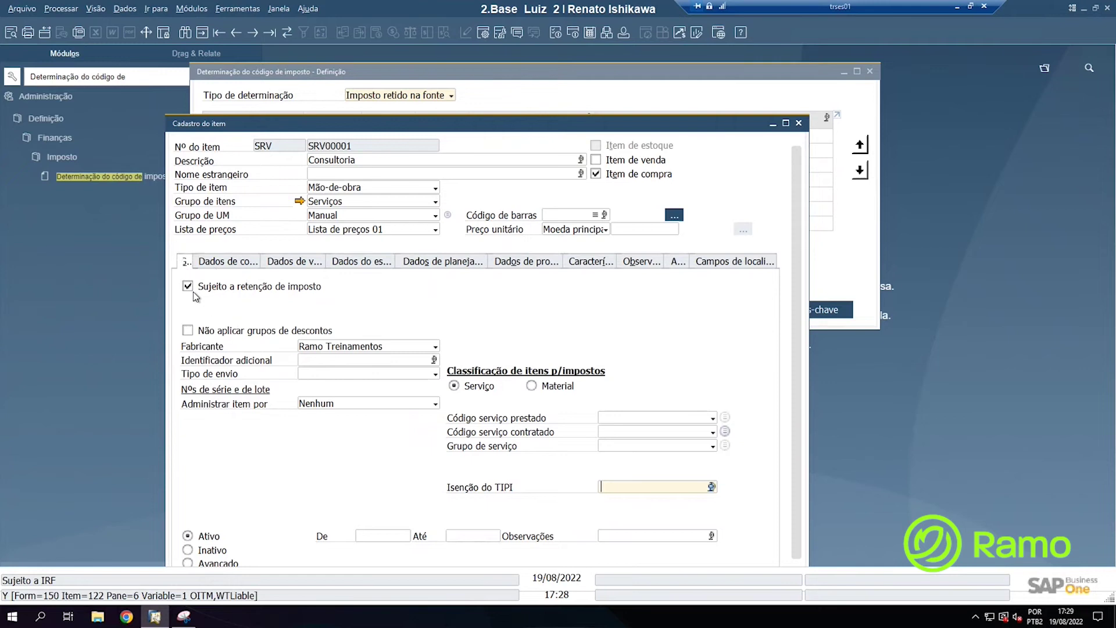
left_click(773, 124)
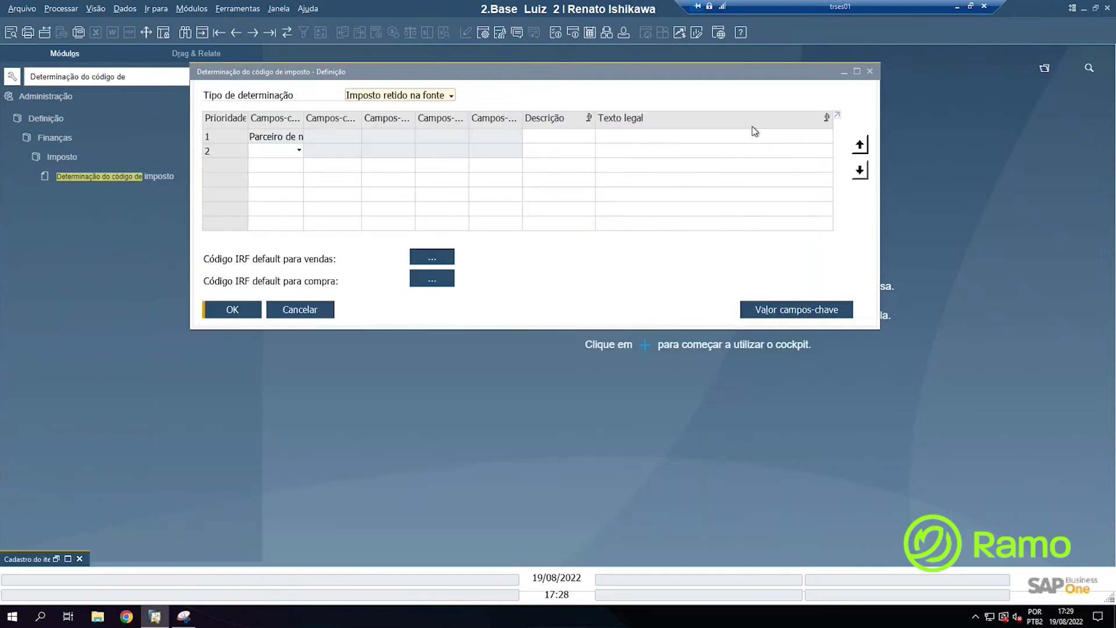
Step: Set the determination type to Item de material and review the key fields of priorities 1 and 2
left_click(422, 96)
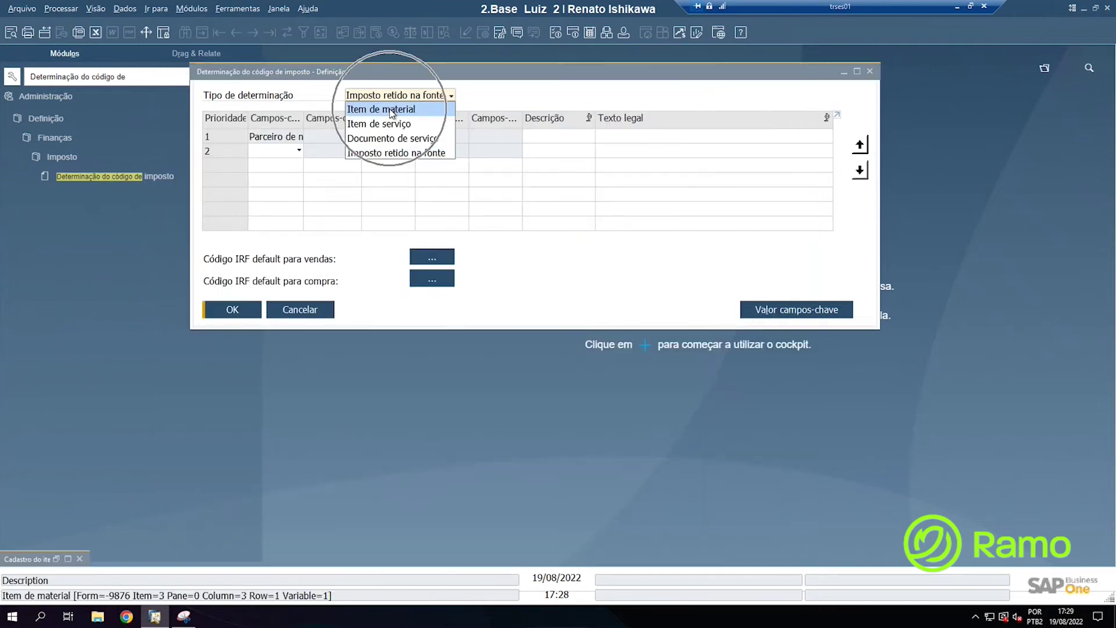
left_click(391, 109)
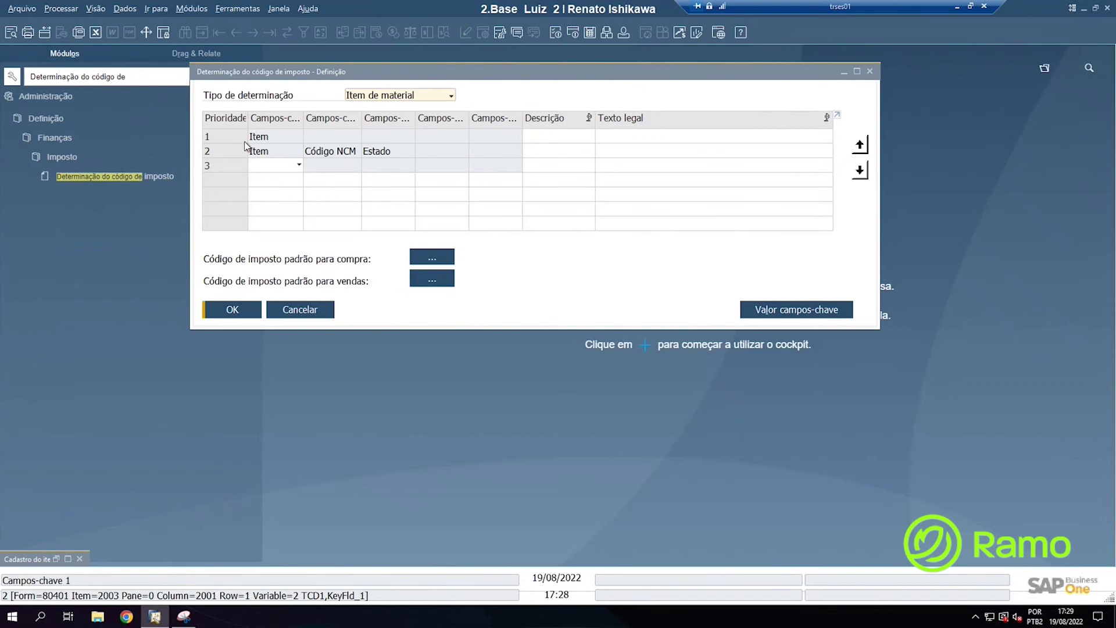
left_click(221, 140)
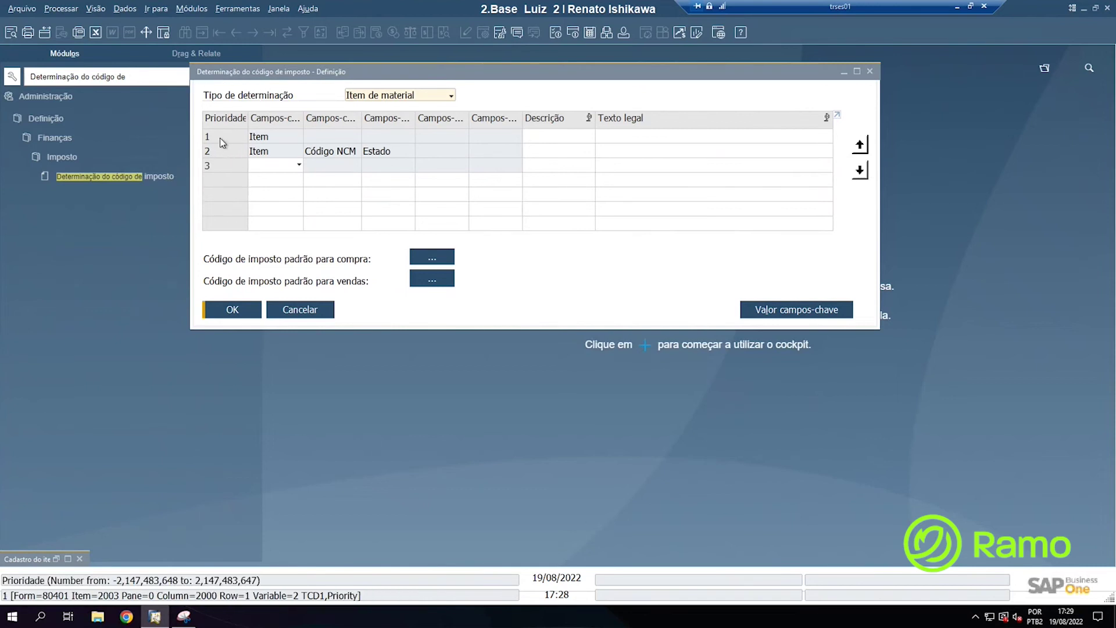
left_click(285, 138)
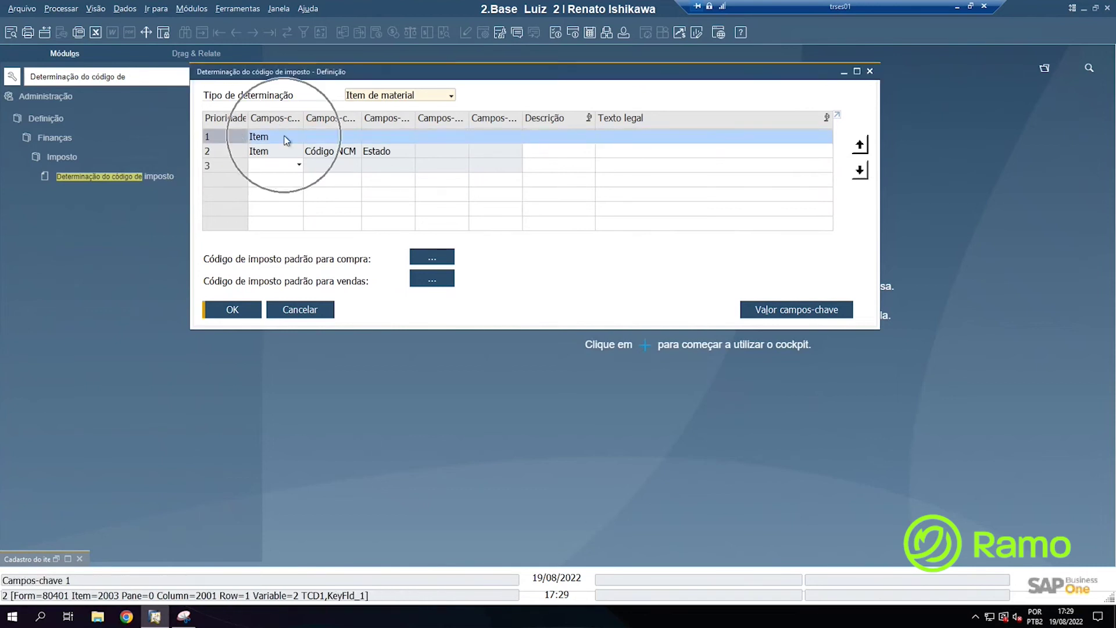
left_click(236, 155)
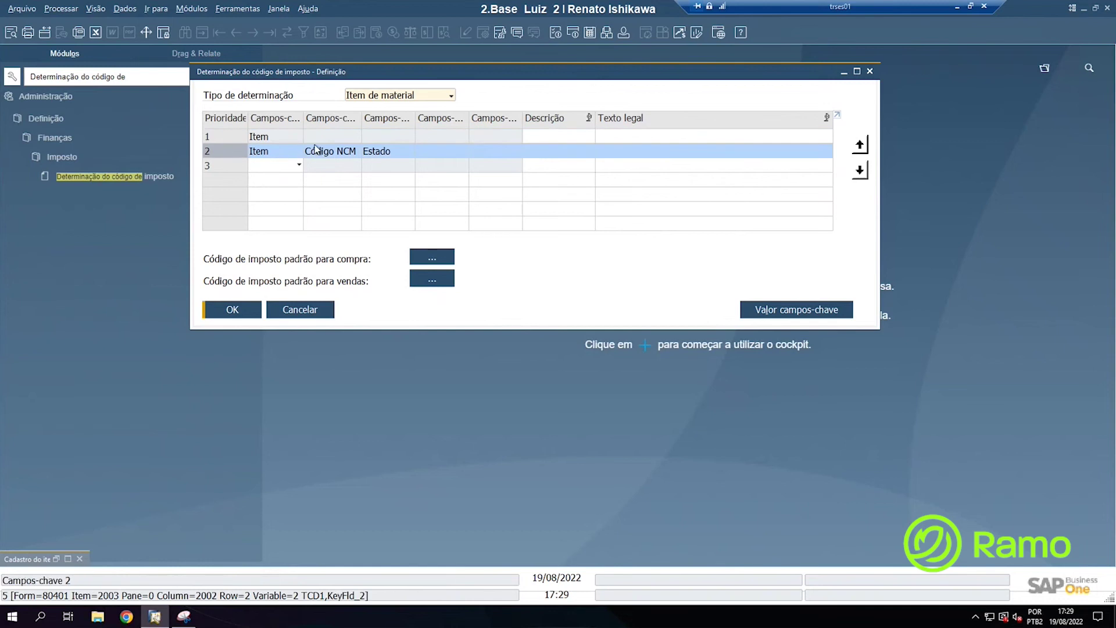
Step: Move the priority 1 Item rule down one position and back up to first place
left_click(225, 140)
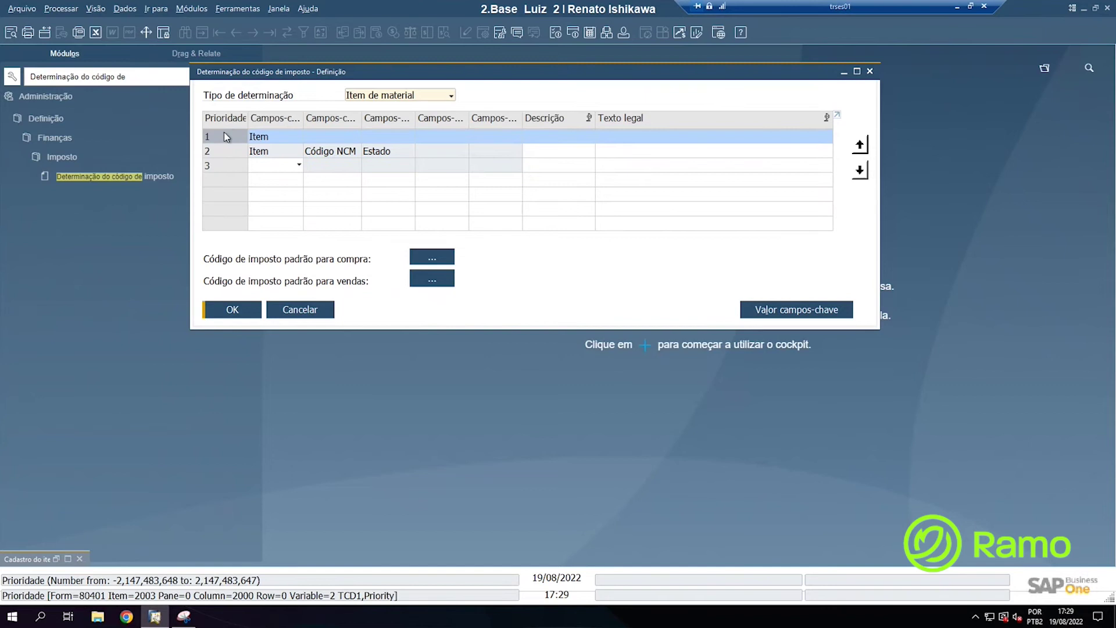
left_click(861, 171)
left_click(860, 145)
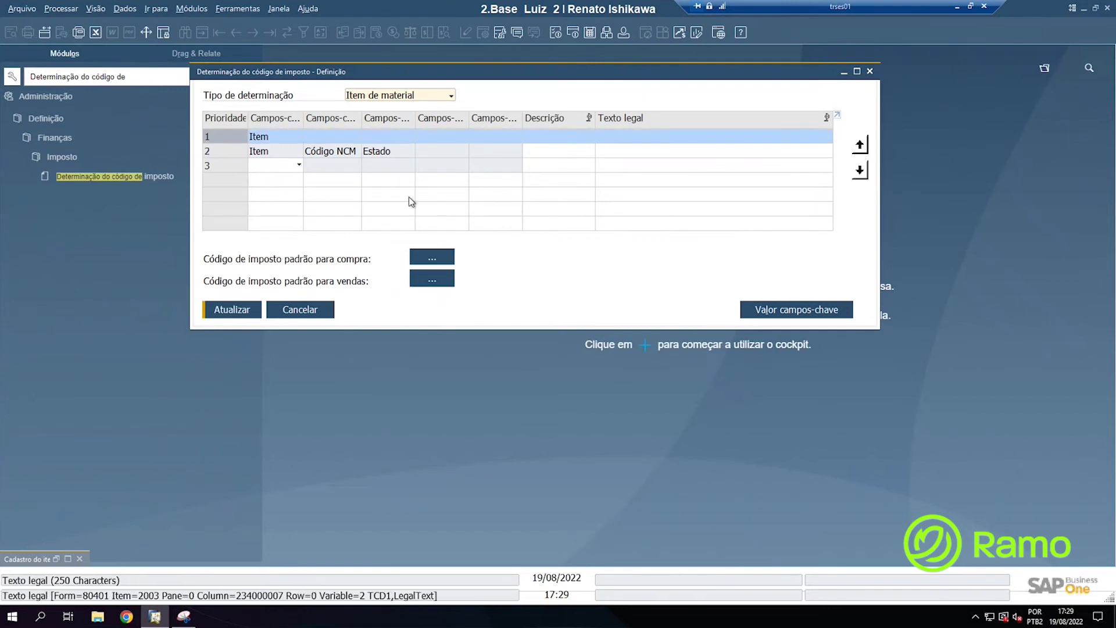
Step: Review the key field options available for priority 3 without choosing one
left_click(276, 167)
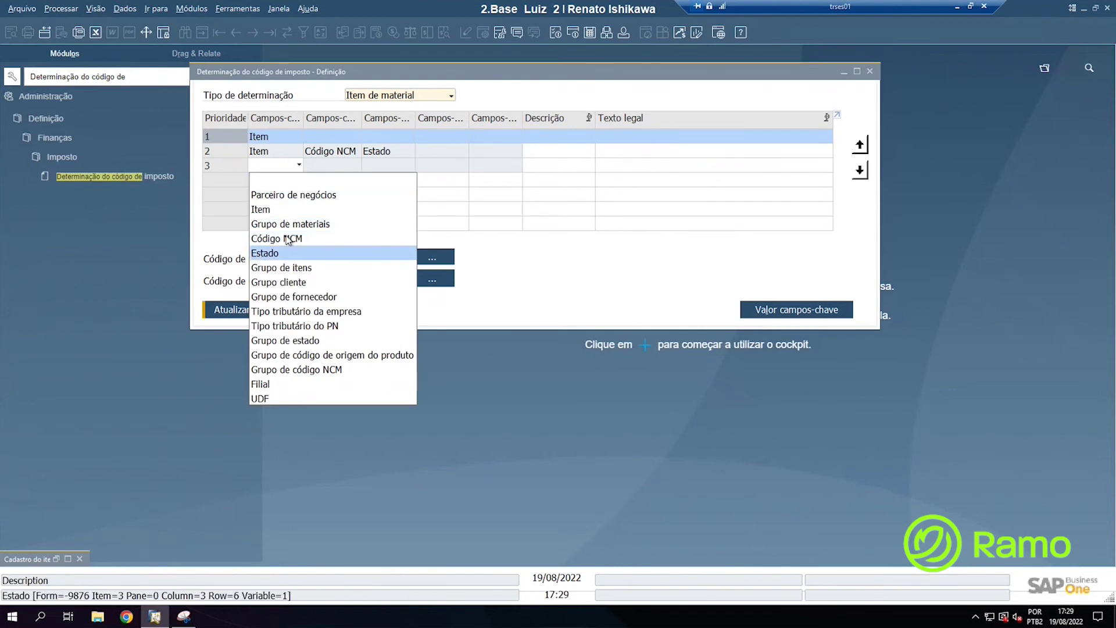
left_click(529, 262)
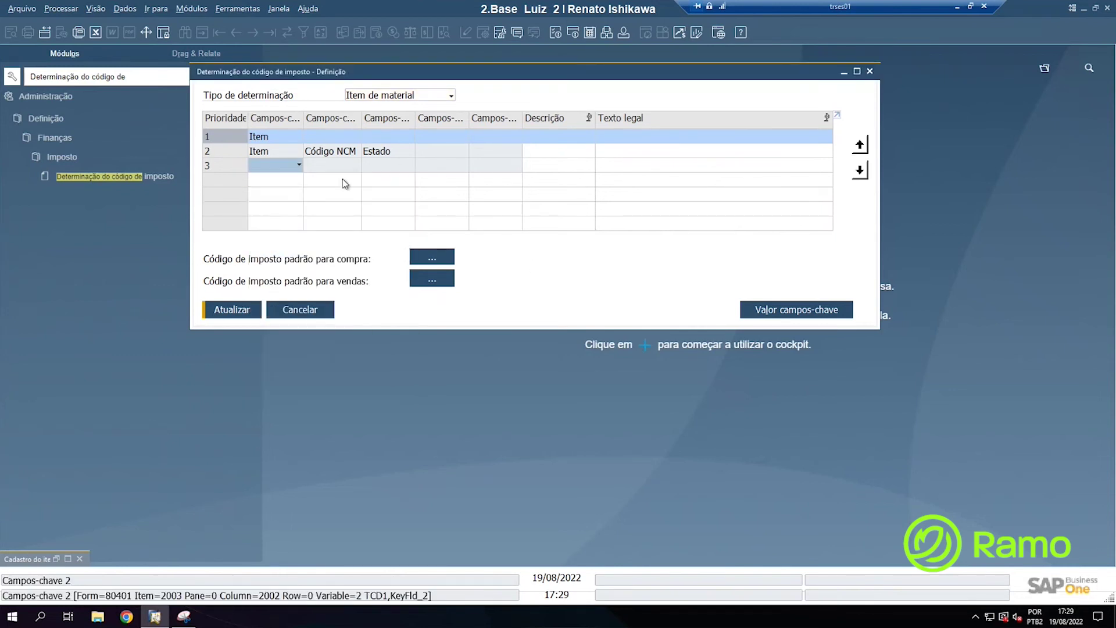
left_click(387, 171)
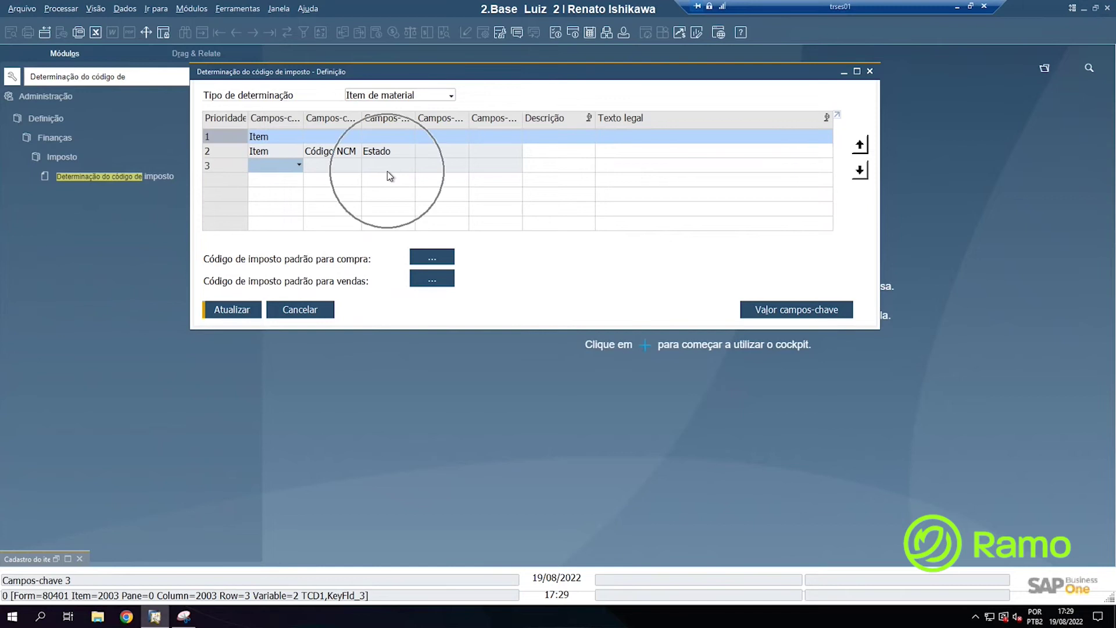
left_click(287, 169)
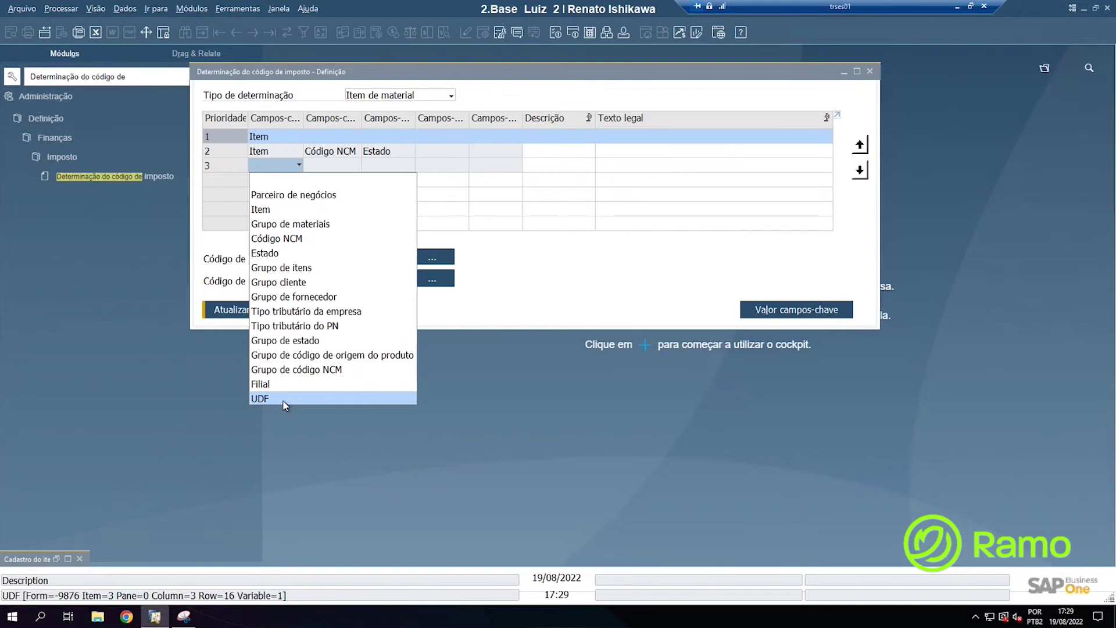
left_click(276, 166)
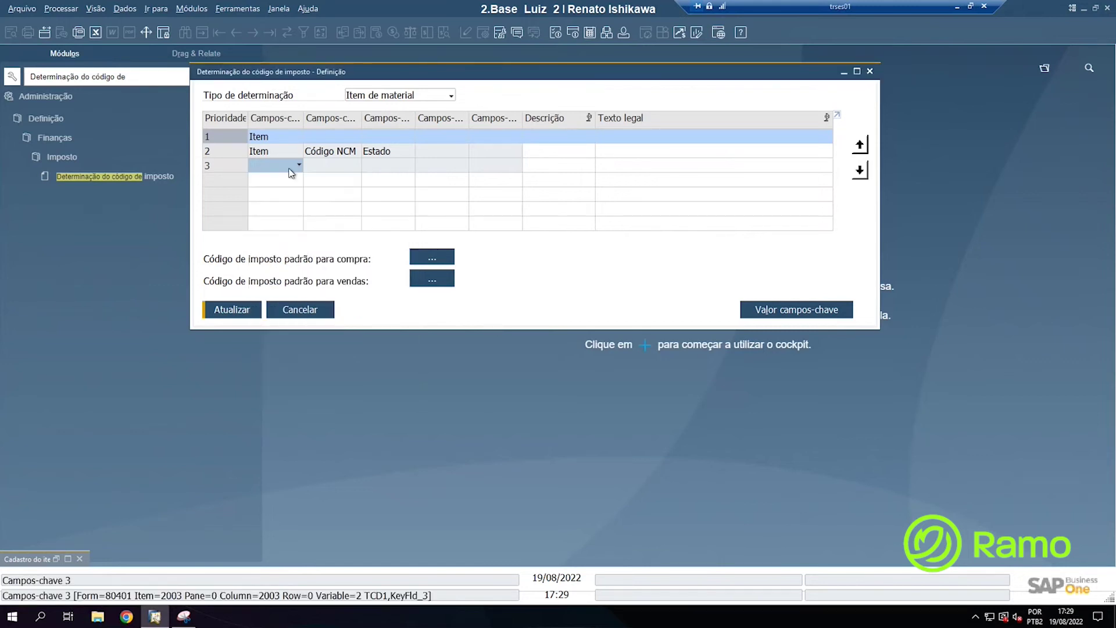
Step: Open the key field values of the priority 1 Item rule and add item ITM00001
double_click(221, 135)
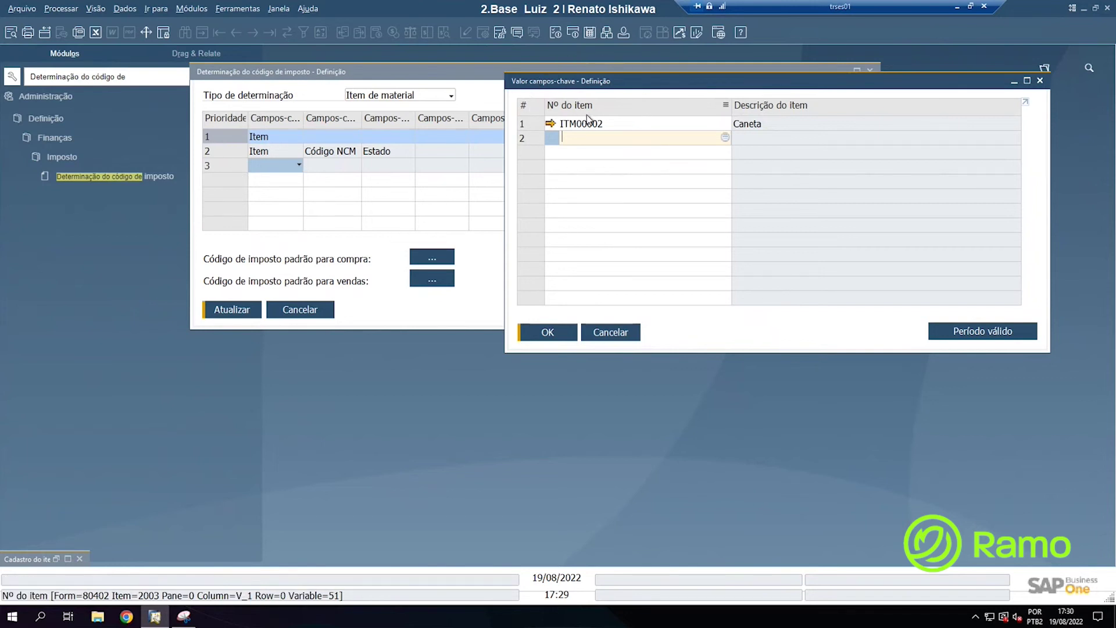
key("Tab")
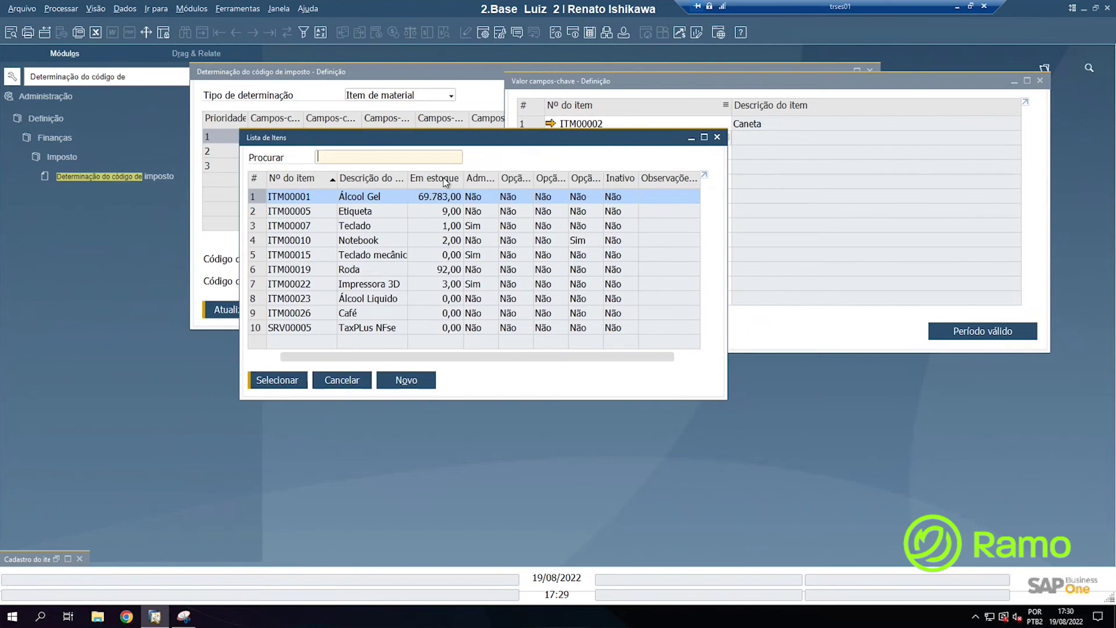
double_click(292, 200)
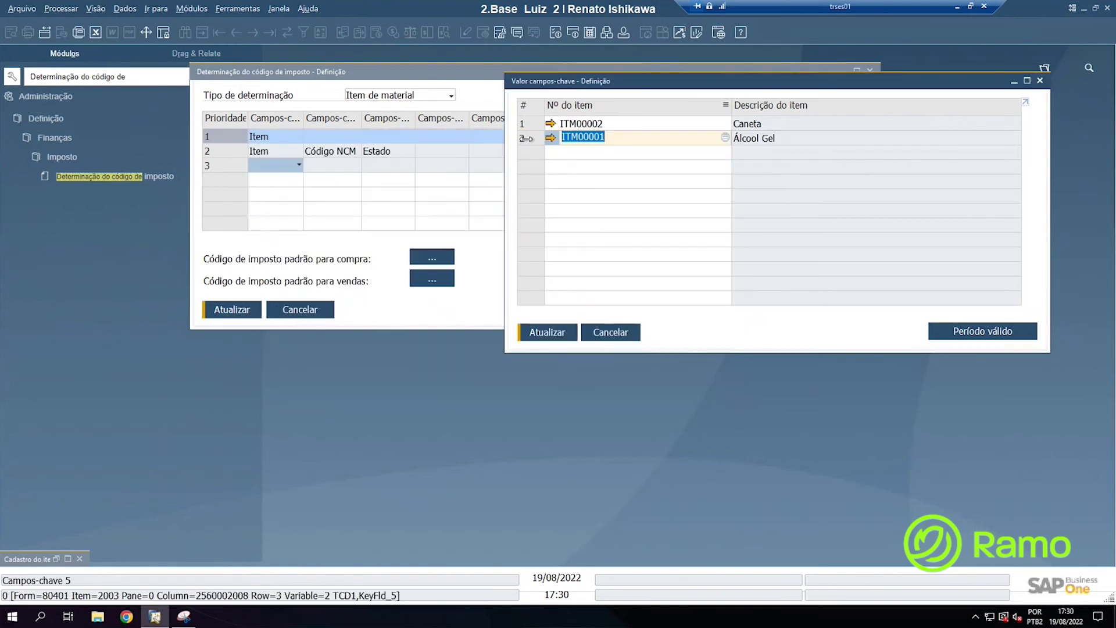
Step: Open the valid period for ITM00001 and set its effective-from date to 01/01/2022, leaving the end date blank
left_click(535, 138)
double_click(535, 138)
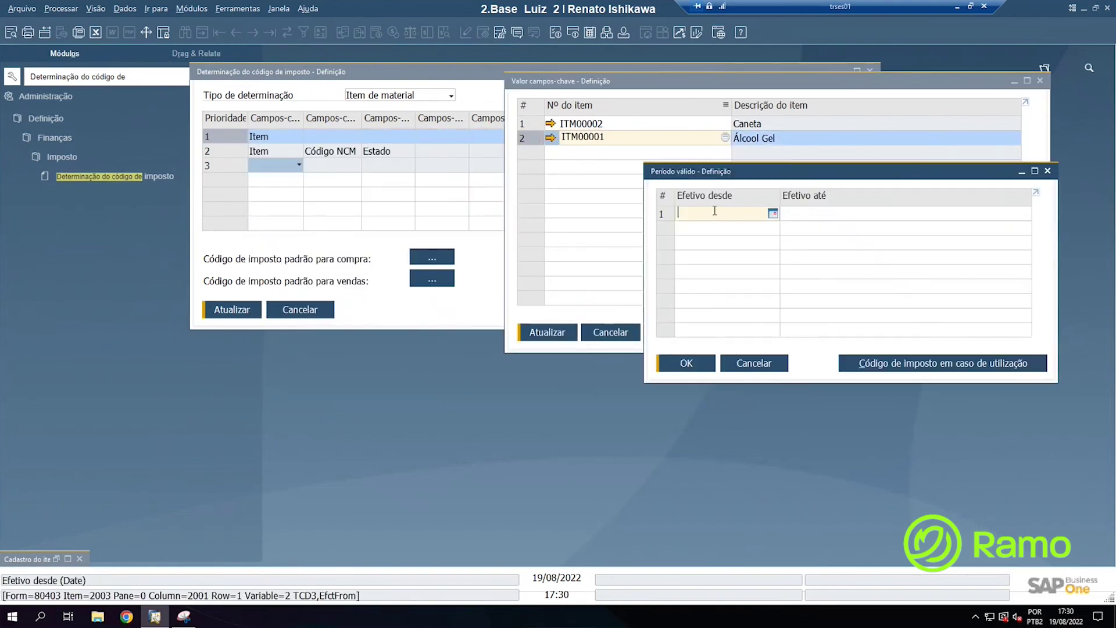
type("01012022")
left_click(797, 216)
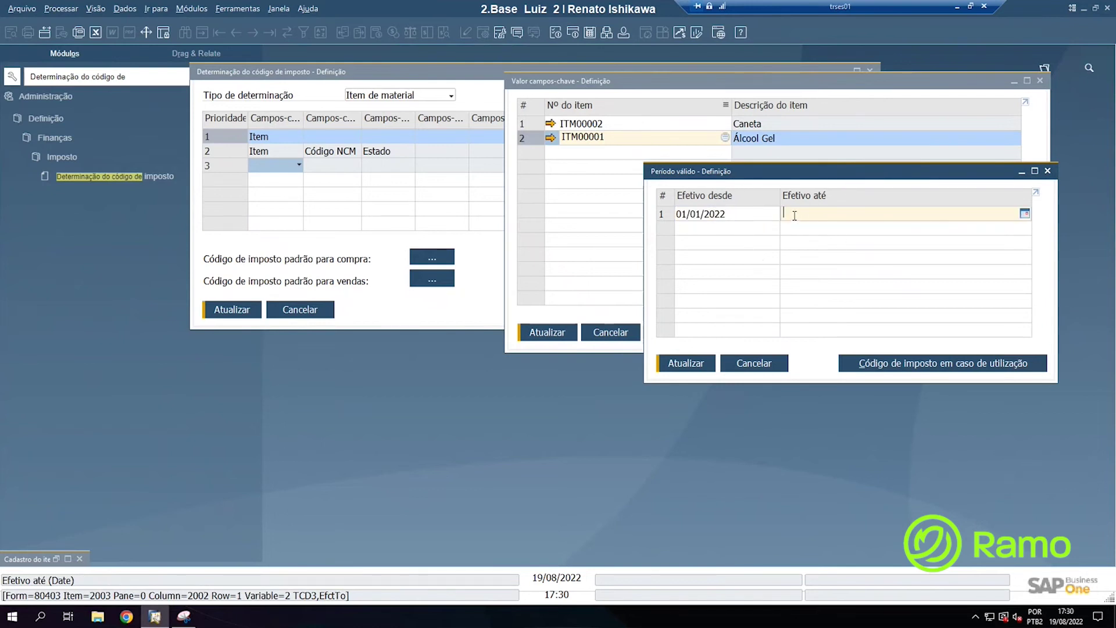
Step: Open the tax code by usage table for the period starting 01/01/2022
double_click(661, 214)
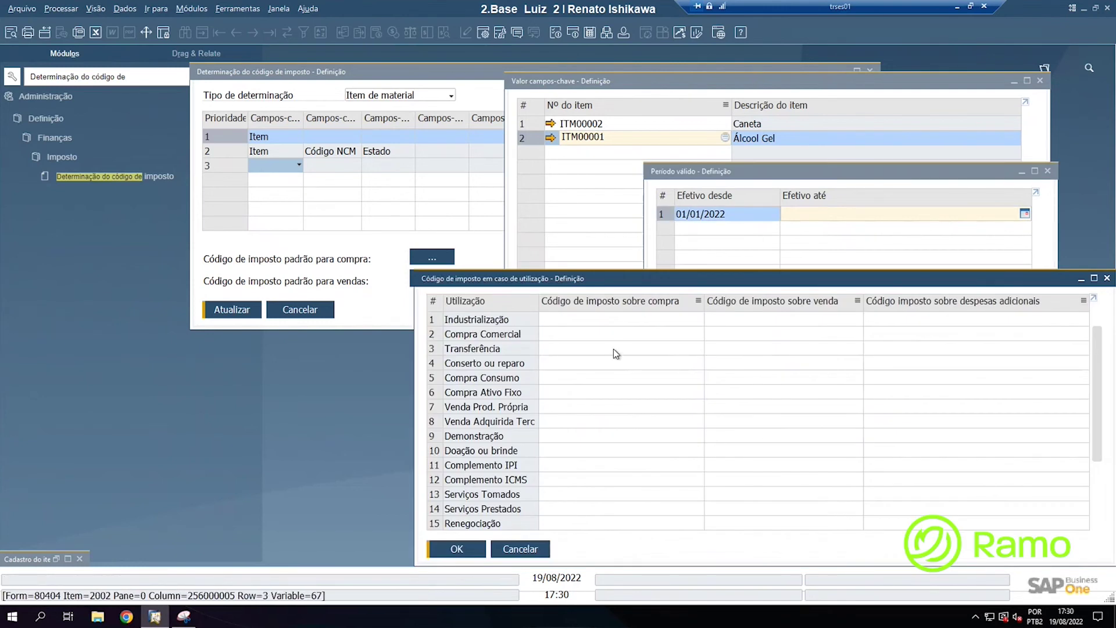
left_click(663, 330)
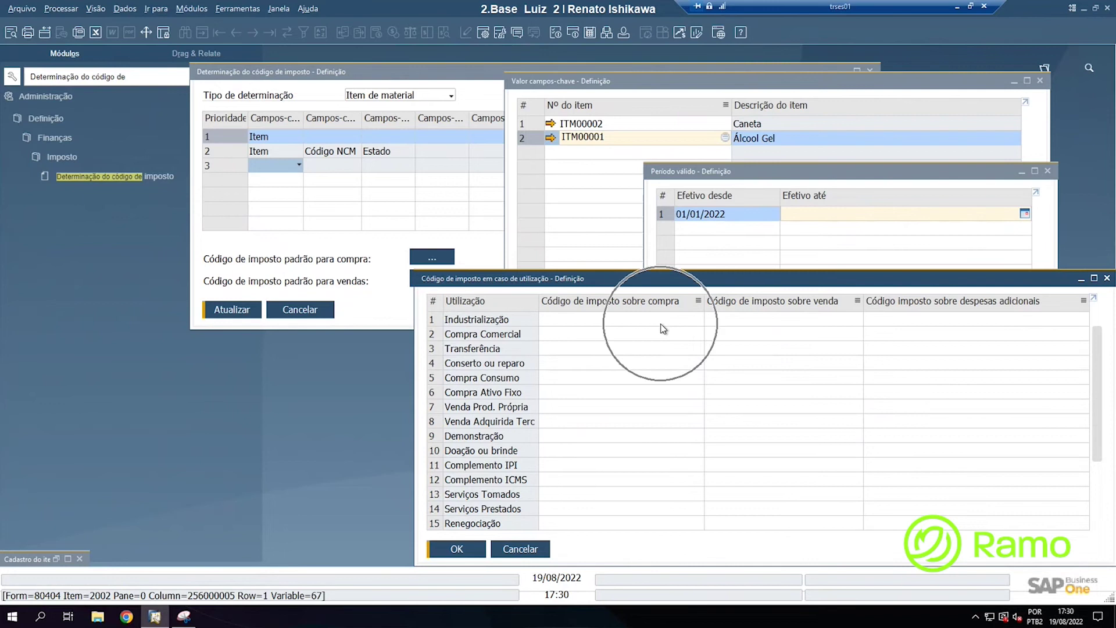
left_click(930, 366)
left_click(557, 437)
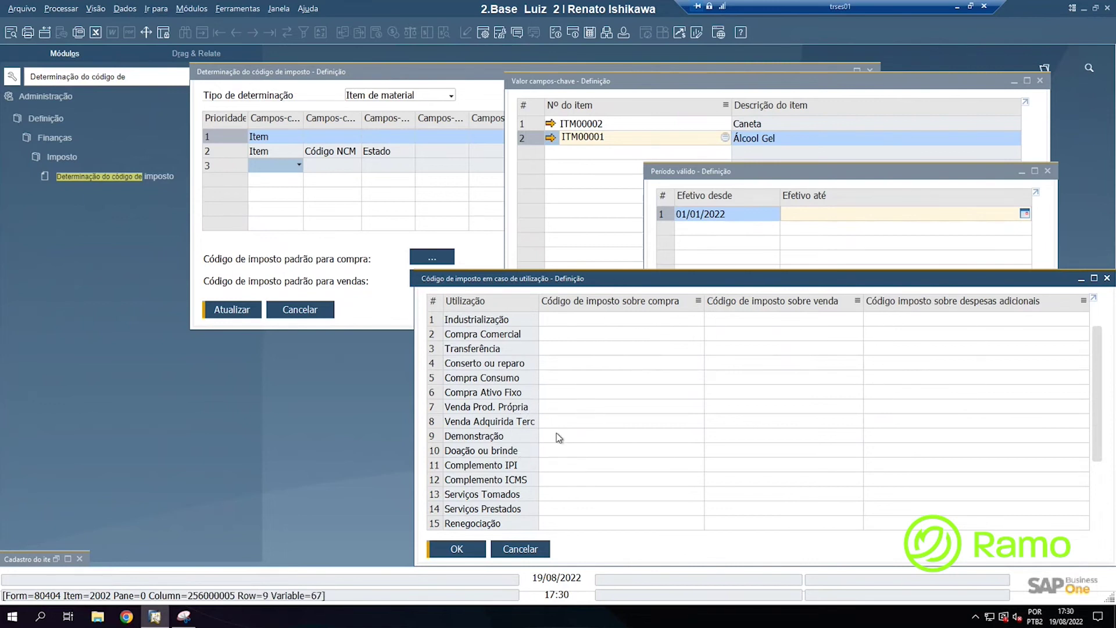
Step: Assign purchase tax code 1556-001 to the Compra Consumo usage
left_click(560, 378)
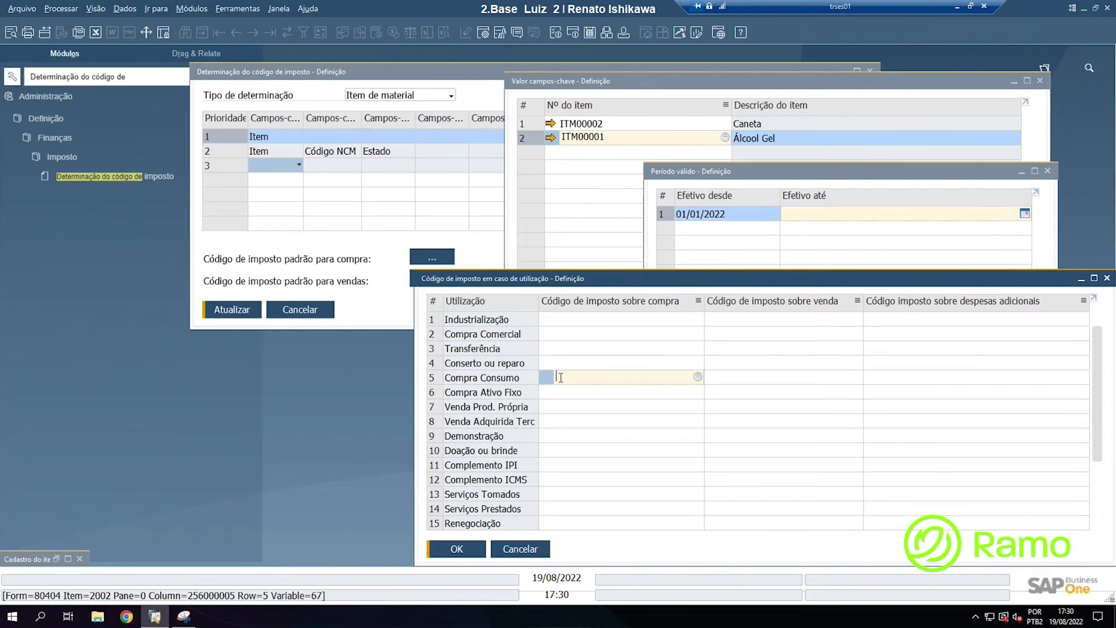
left_click(560, 377)
scroll(443, 302, "down", 3)
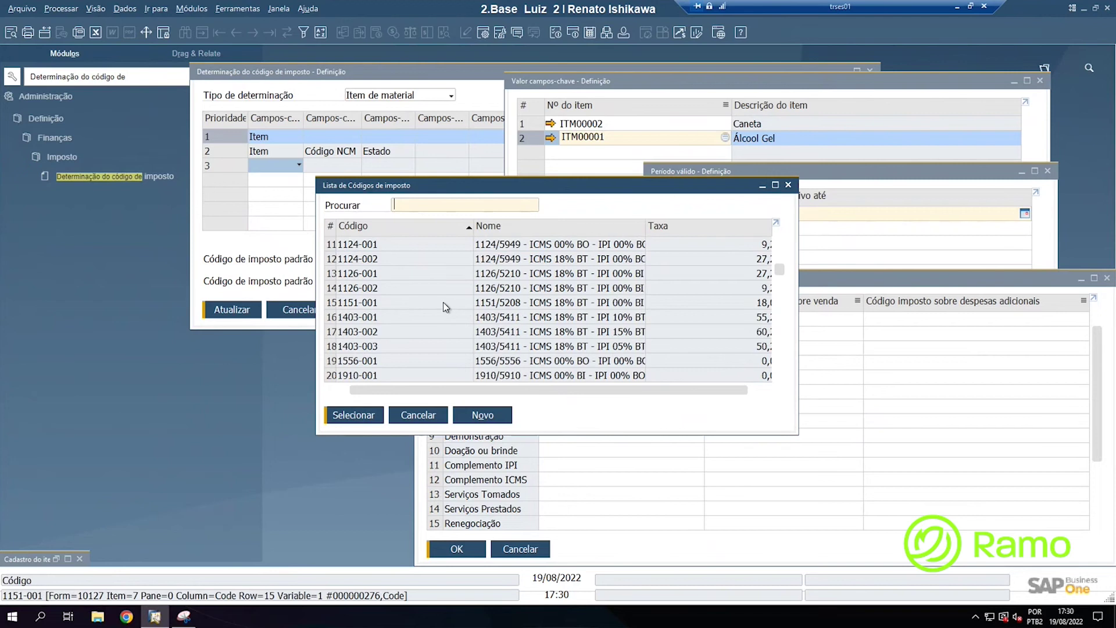
scroll(443, 302, "down", 2)
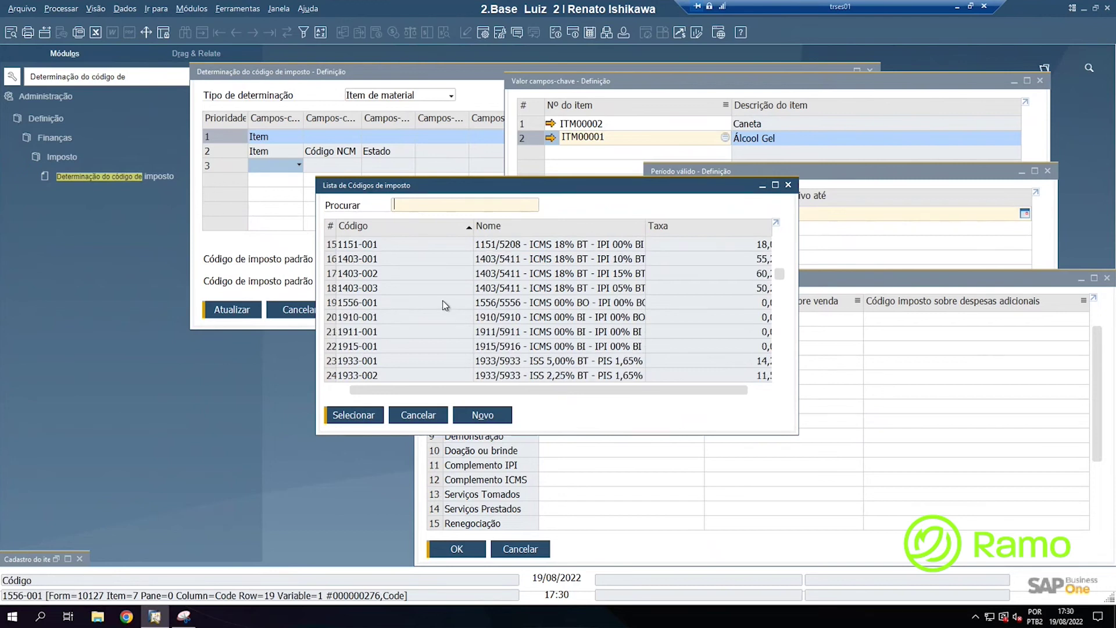
left_click(375, 304)
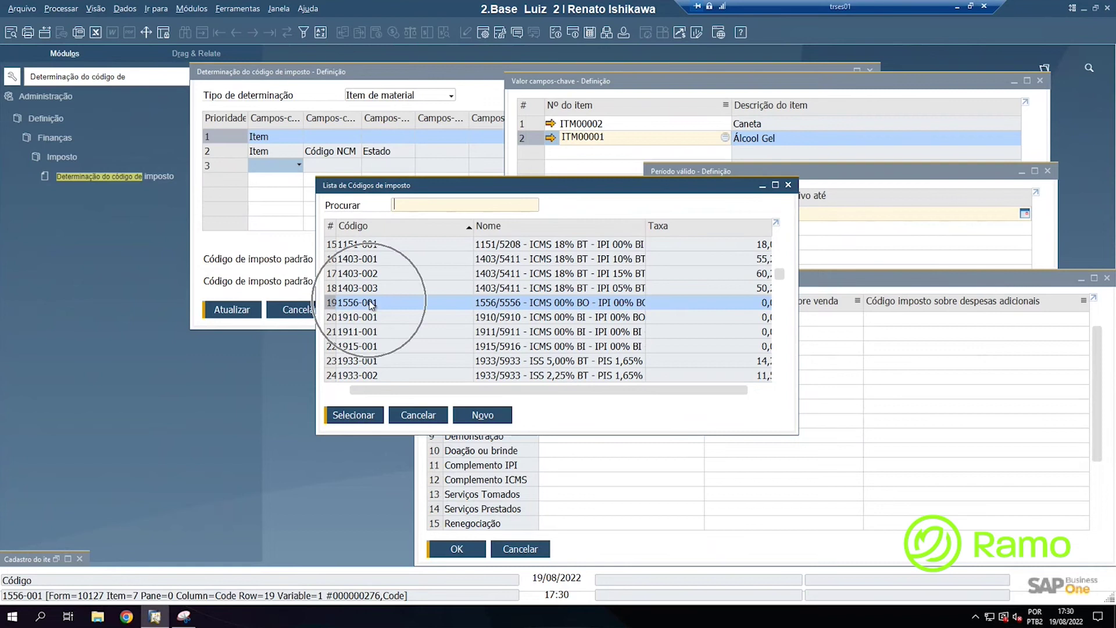
left_click(368, 417)
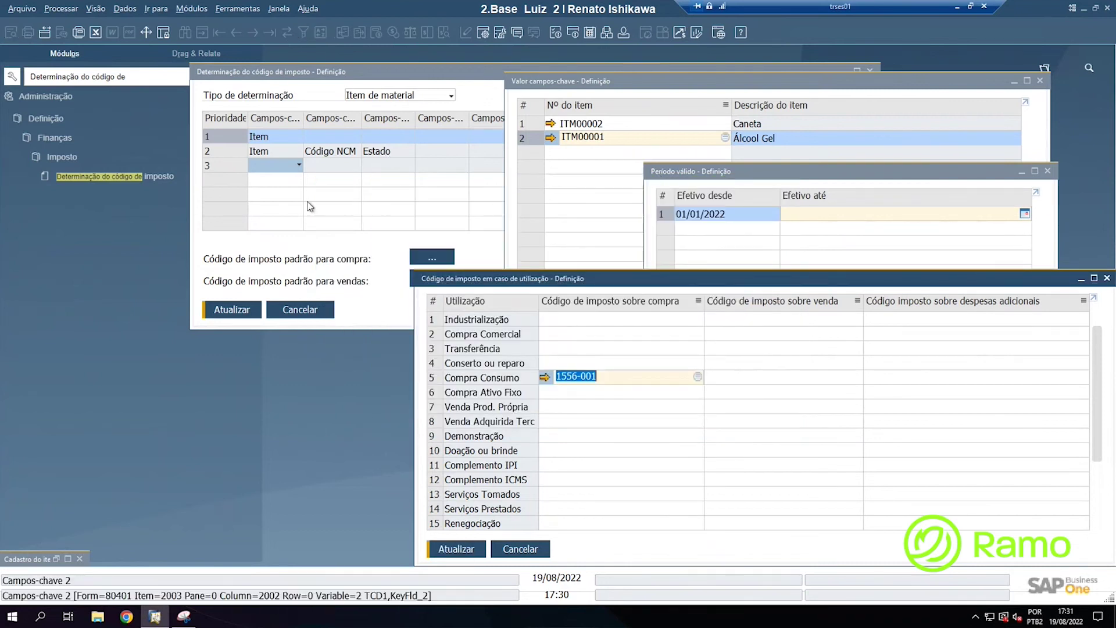
Step: Save the usage tax codes, valid period, key field values and material item determination rules
left_click(462, 549)
left_click(462, 549)
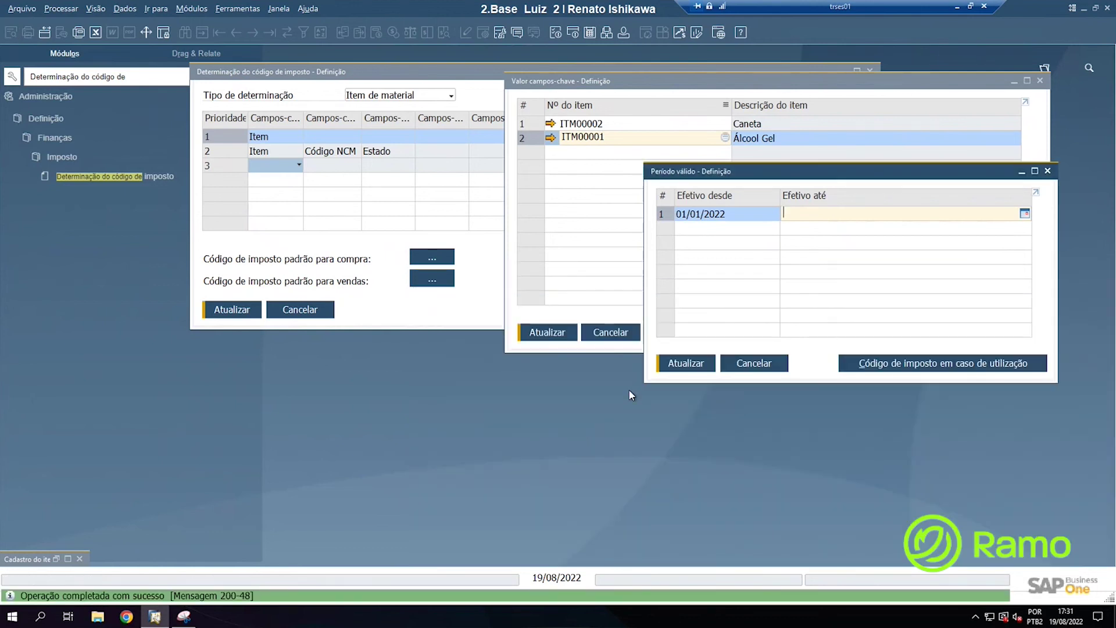
left_click(696, 371)
left_click(692, 367)
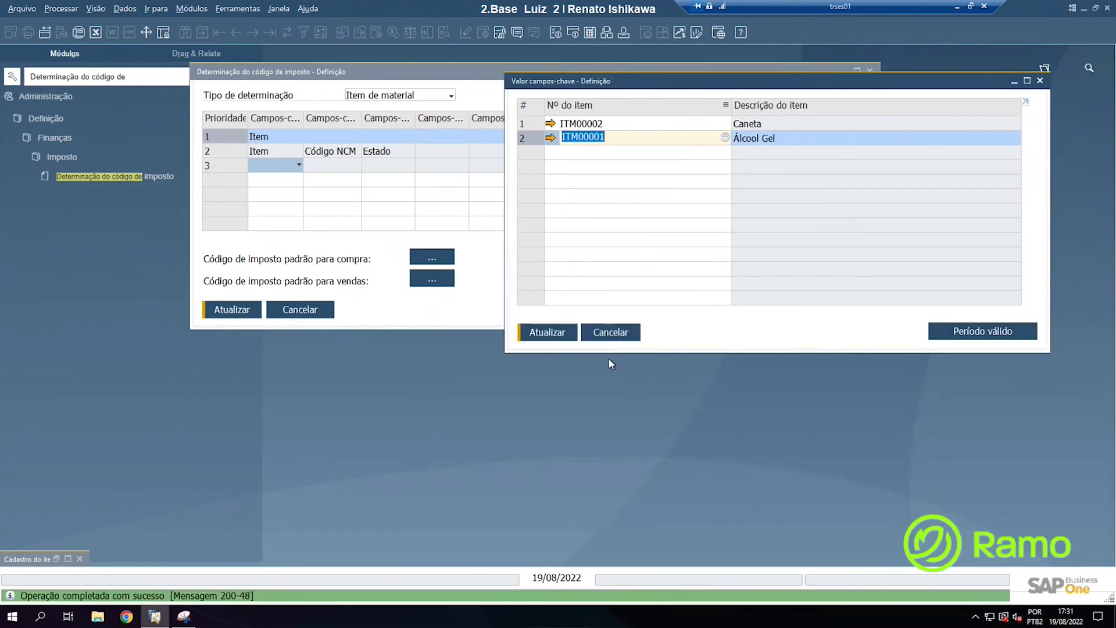
left_click(550, 338)
left_click(547, 335)
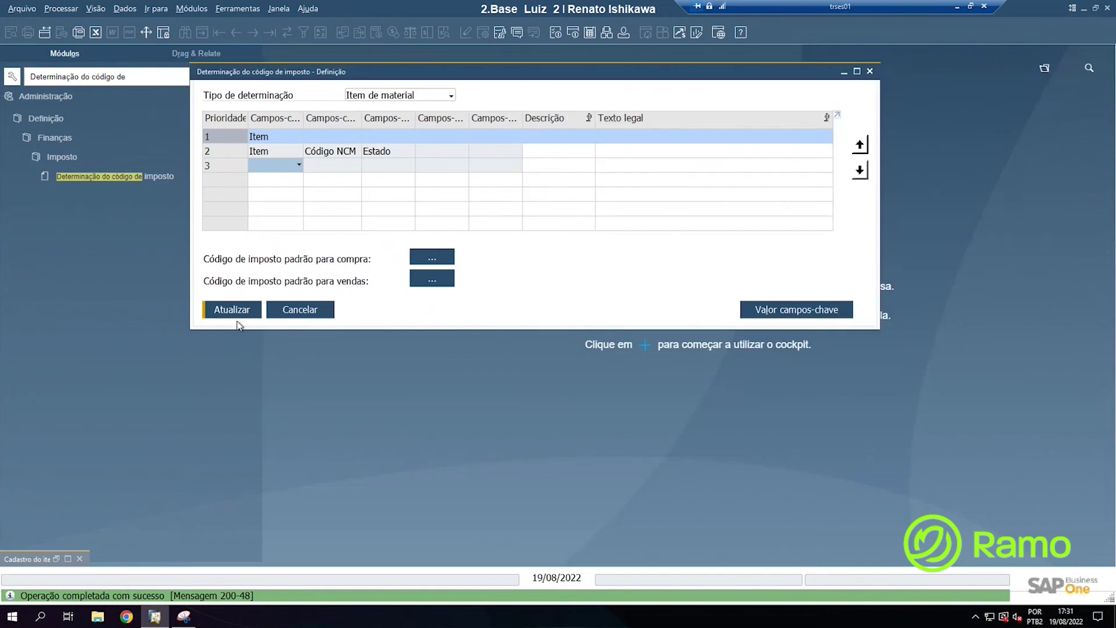
left_click(239, 319)
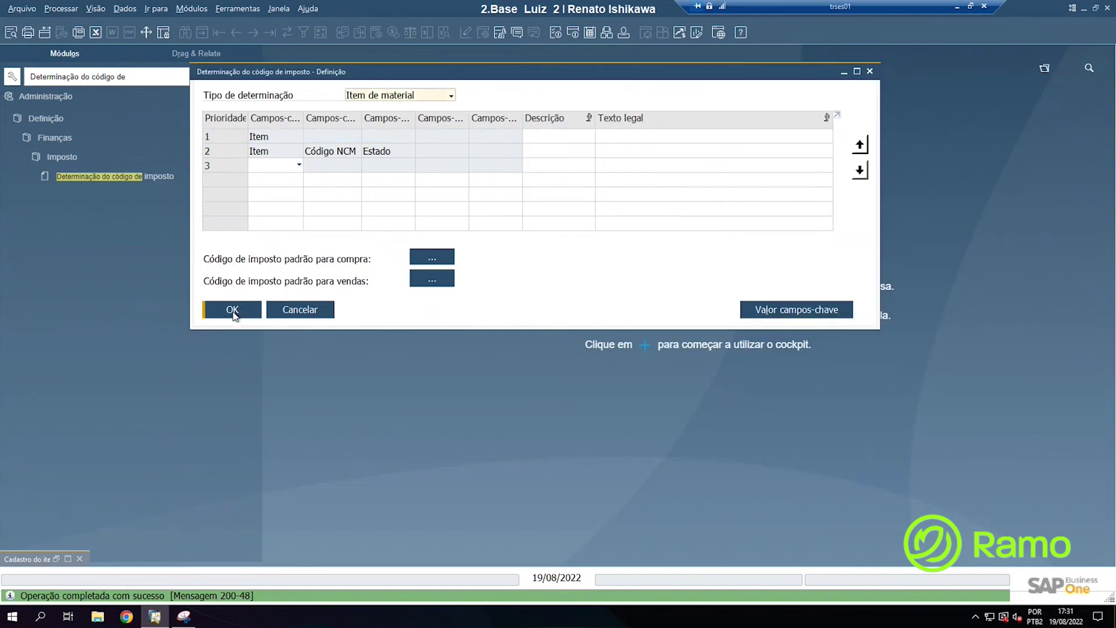
Step: Start a new Nota Fiscal de Entrada with Ramo Treinamentos as the vendor
left_click(192, 8)
mouse_move(231, 84)
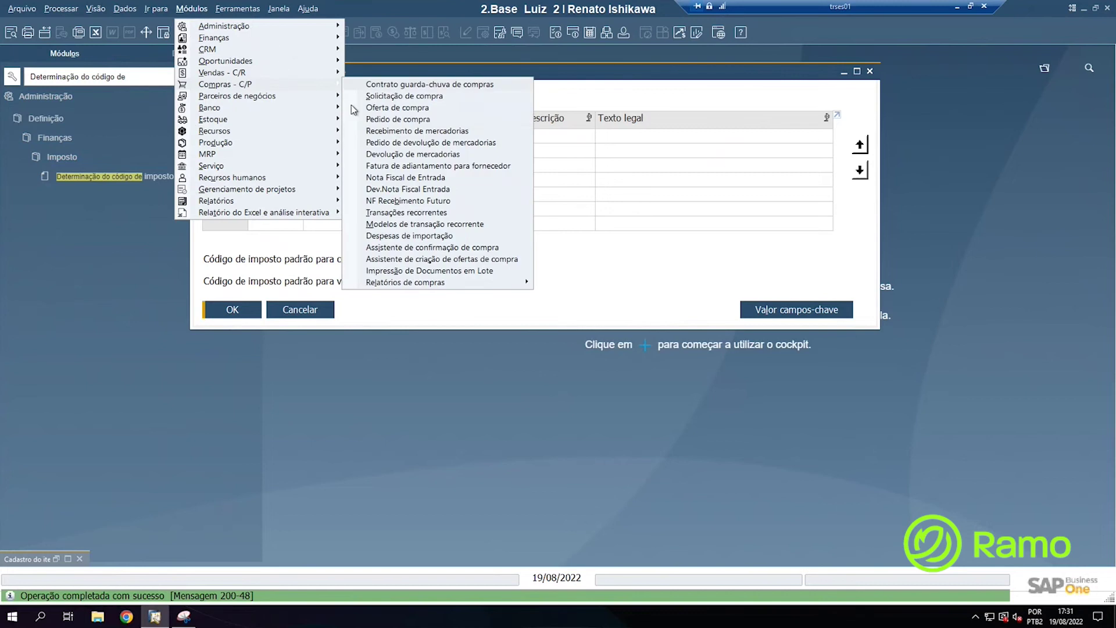
left_click(411, 178)
key("Tab")
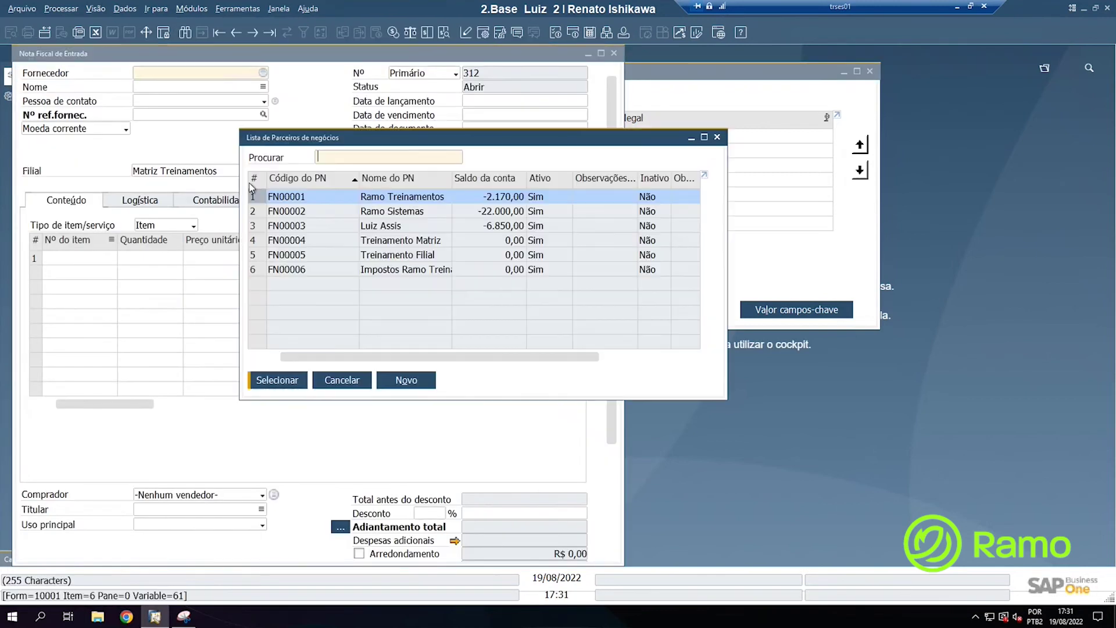
double_click(336, 197)
Step: Add item ITM00001 to the first invoice line with the usage Compra Comercial
left_click(84, 262)
key("Tab")
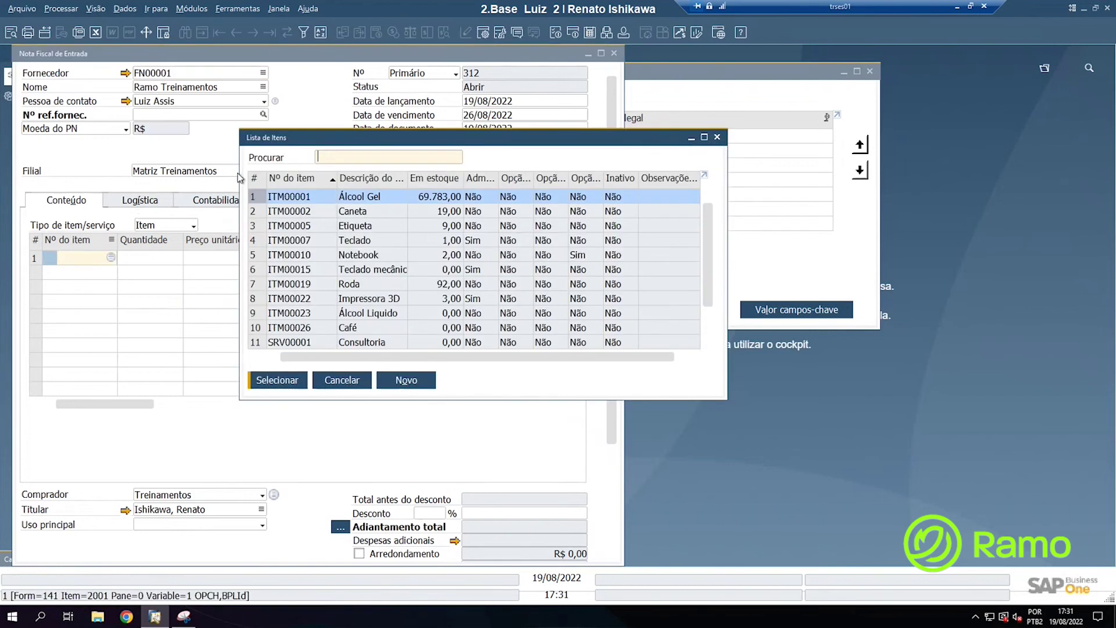
double_click(278, 199)
key("ctrl+c")
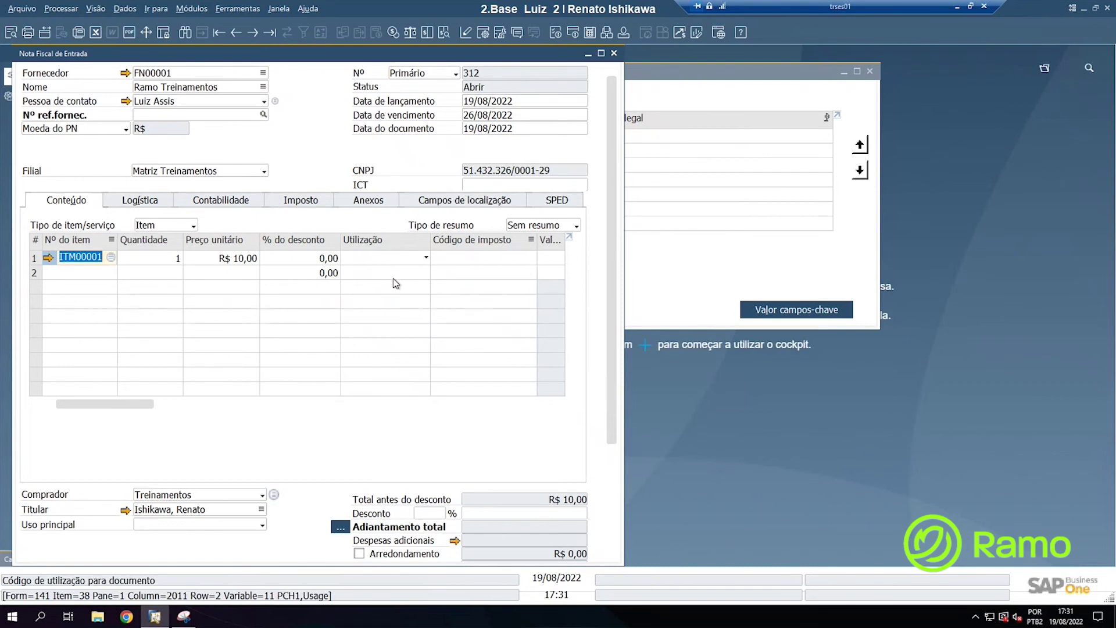
left_click(378, 260)
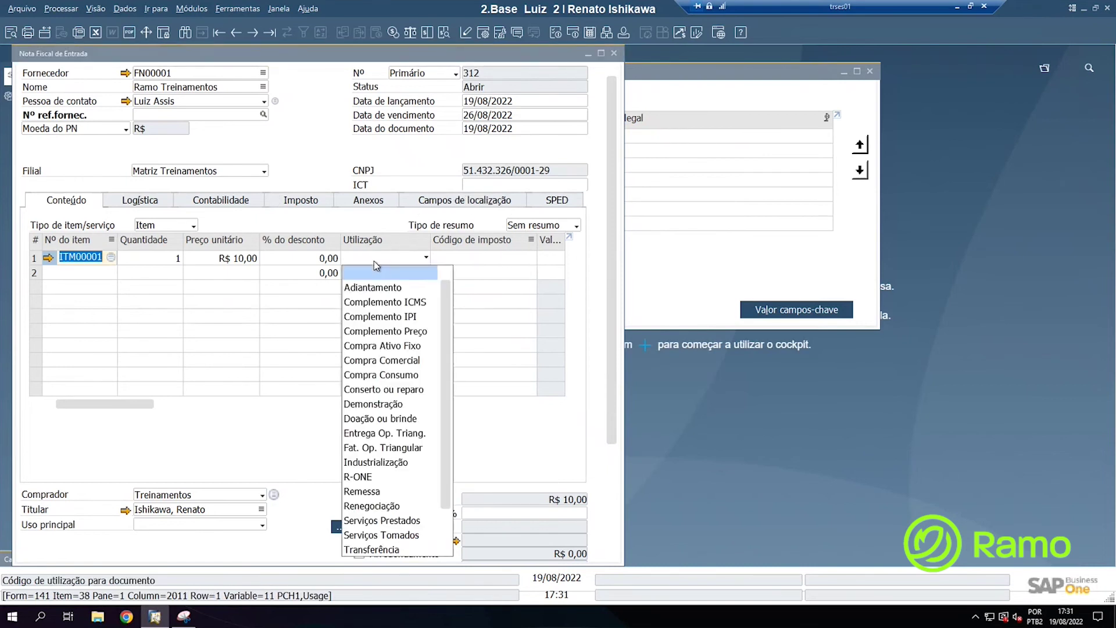
left_click(411, 361)
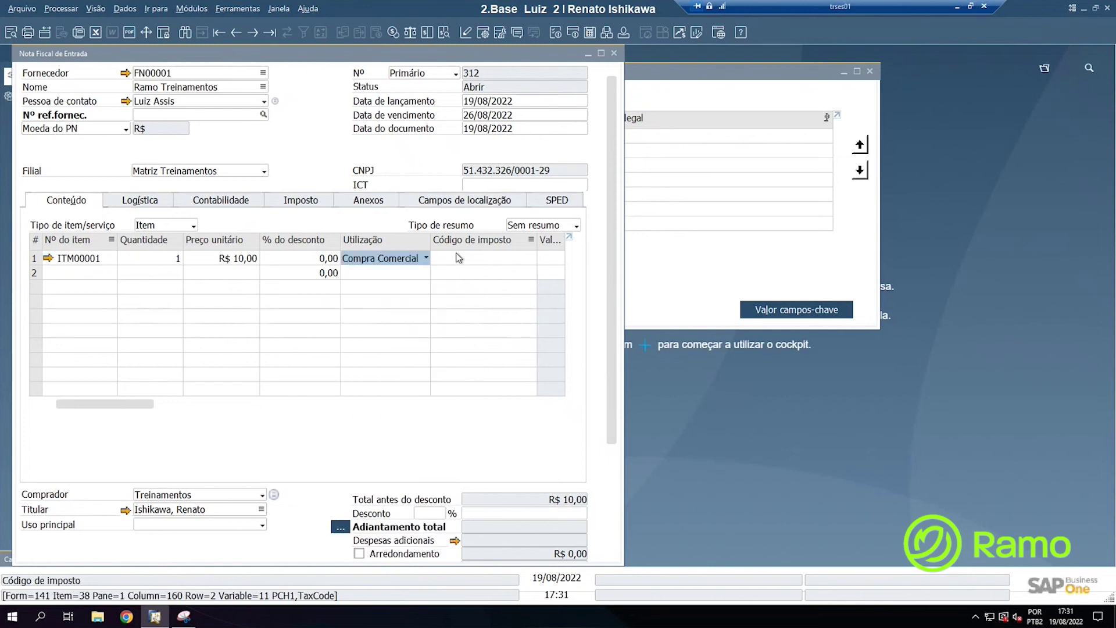
Step: Check the tax code field of the Compra Comercial line and its code list without choosing one
left_click(463, 257)
left_click(462, 256)
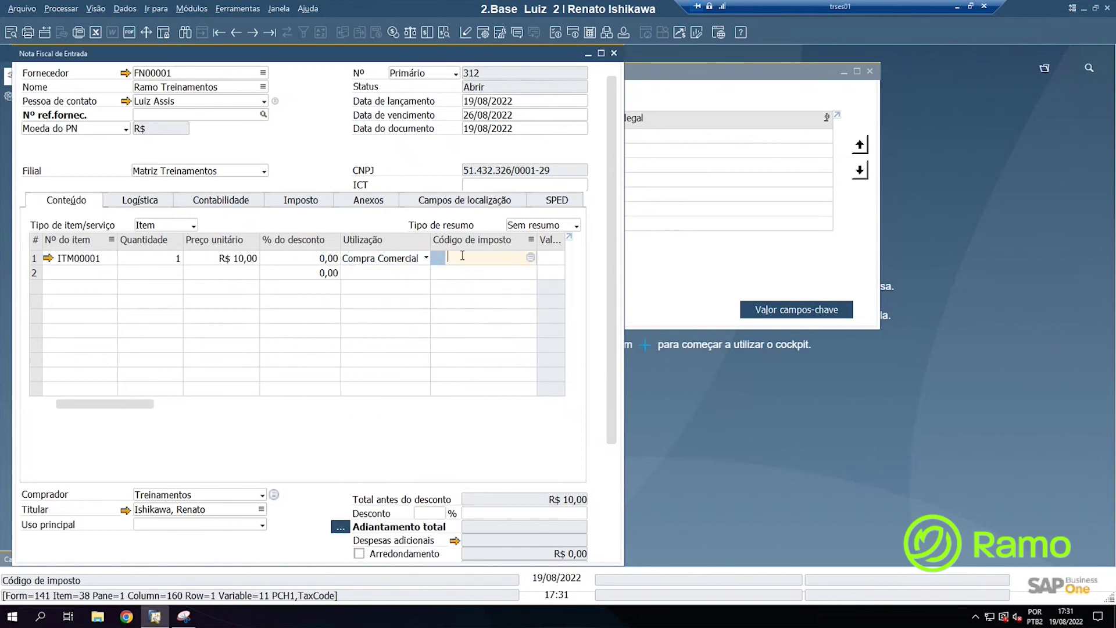
left_click(462, 256)
key("Tab")
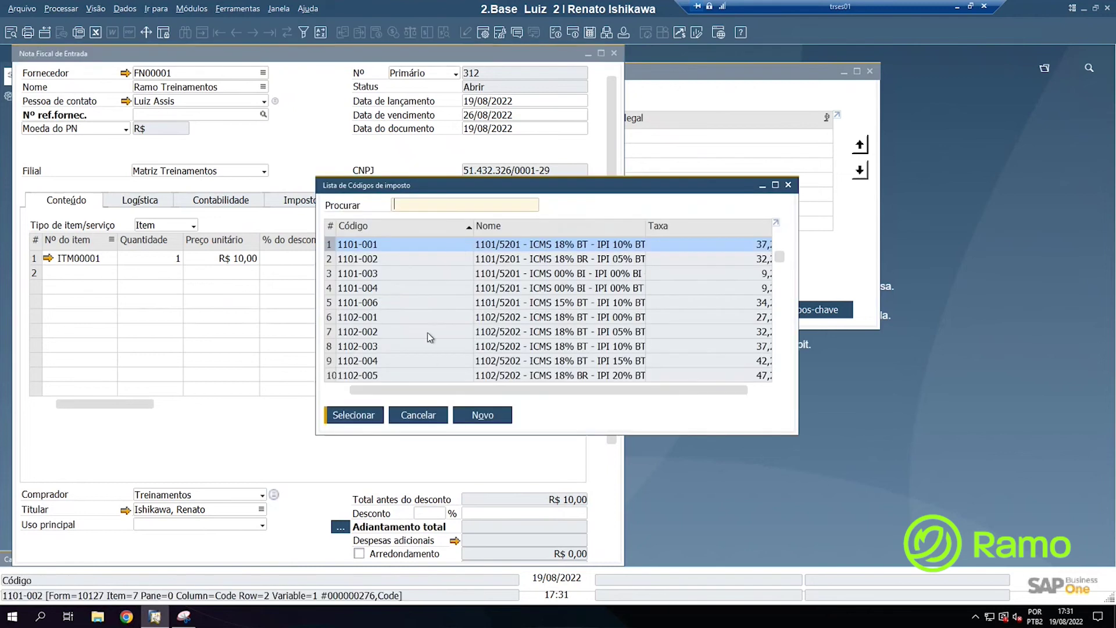
left_click(433, 415)
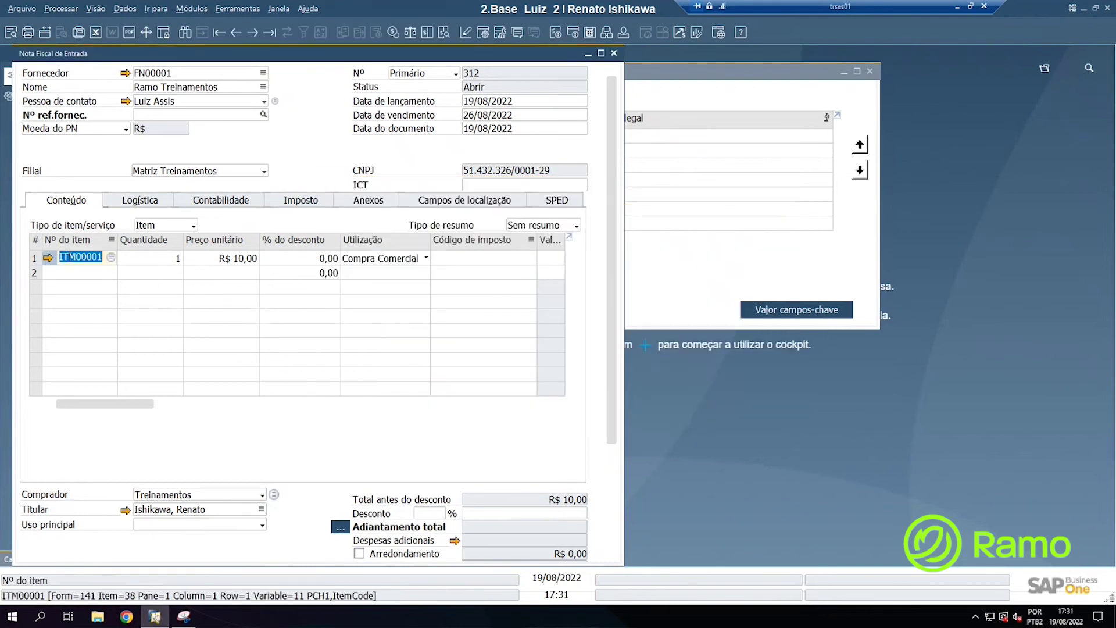
Step: Add ITM00001 to the second invoice line with the usage Compra Consumo
left_click(80, 273)
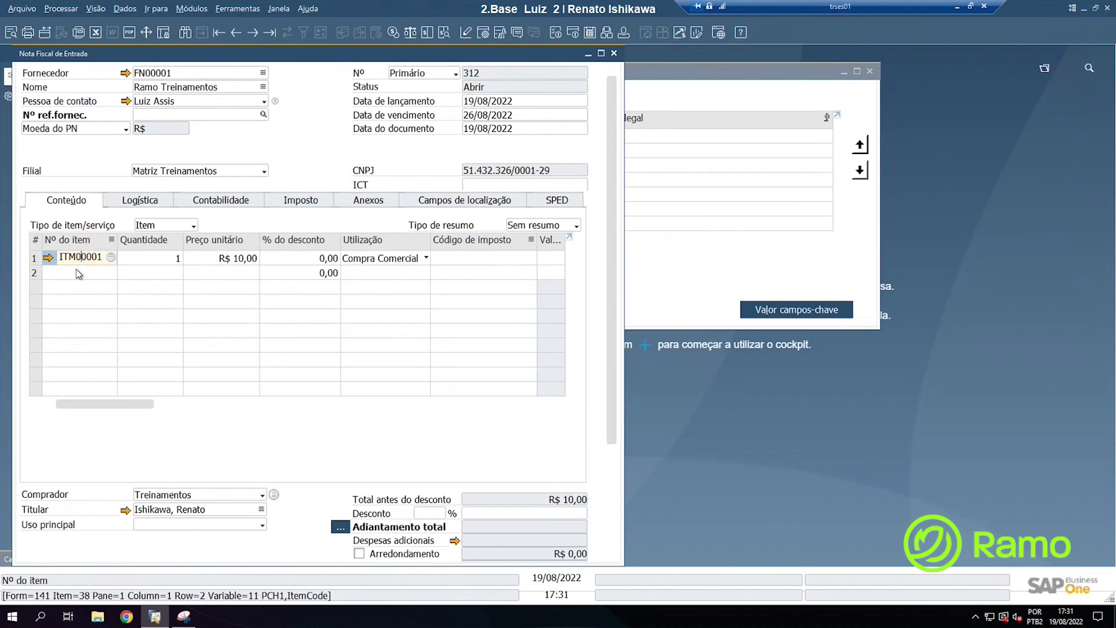
key("ctrl+v")
key("Tab")
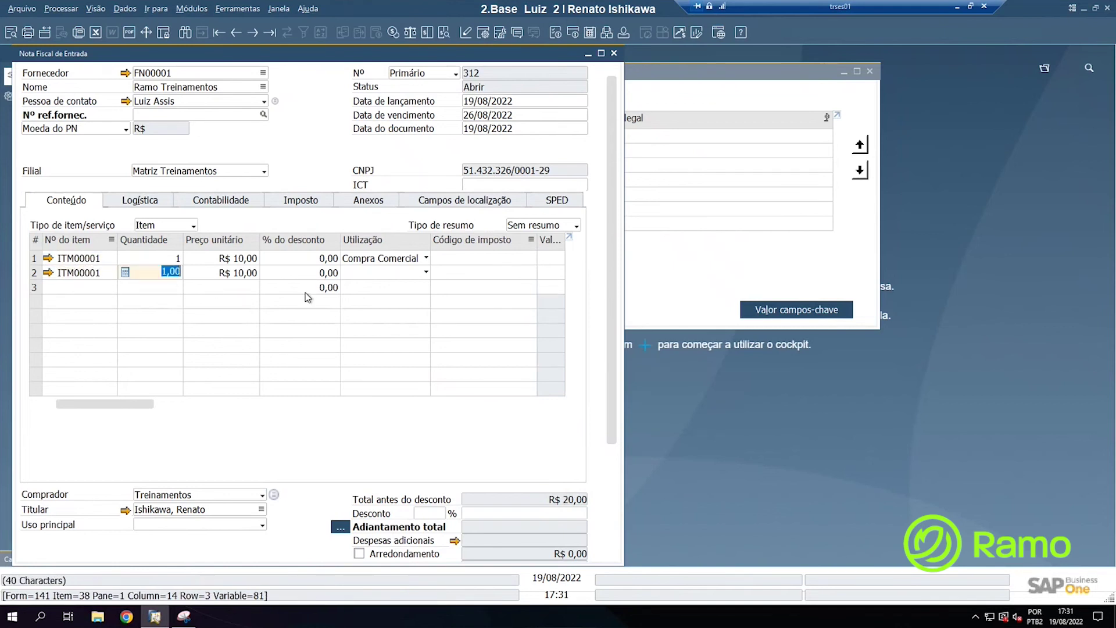
left_click(360, 272)
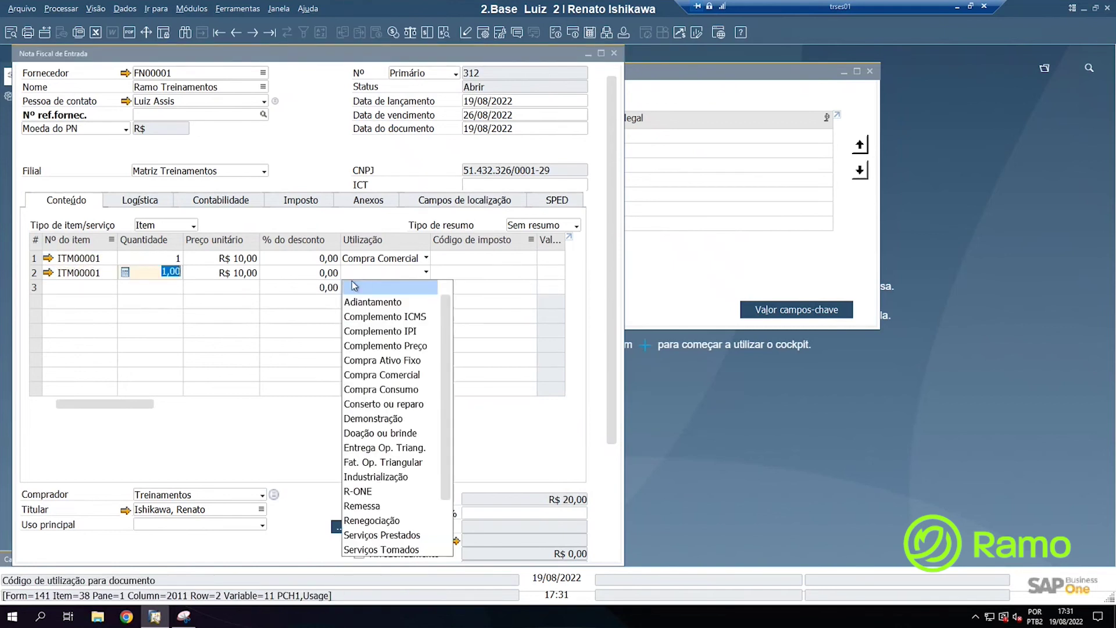
left_click(411, 389)
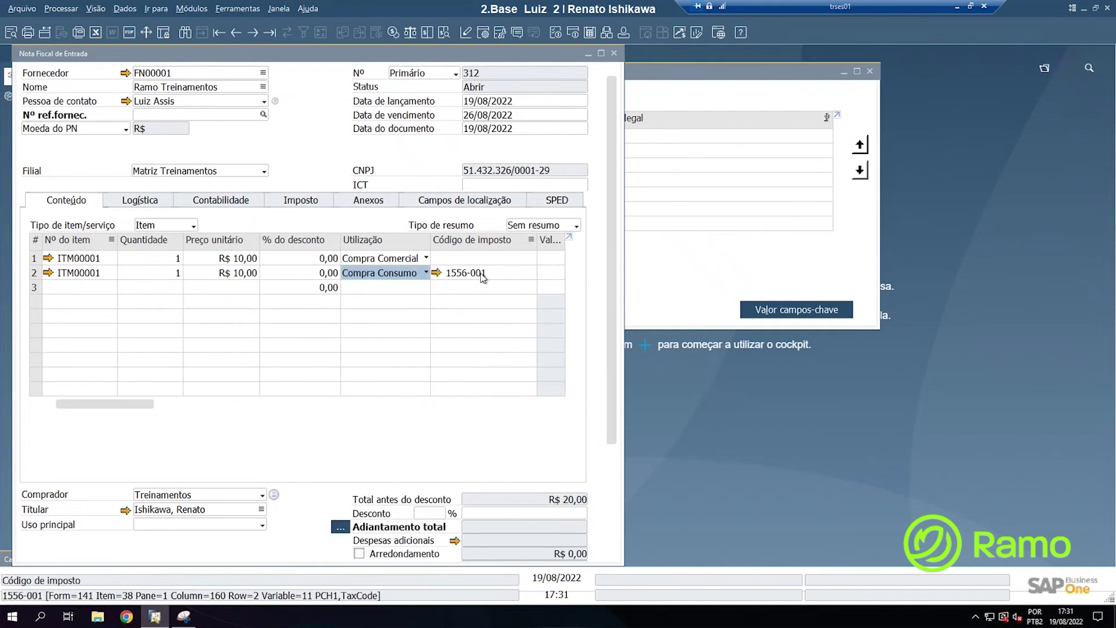
Step: Review the usage tax codes defined for ITM00001 from 01/01/2022 under the priority 1 Item rule, leaving them as they are
left_click_drag(405, 53, 405, 210)
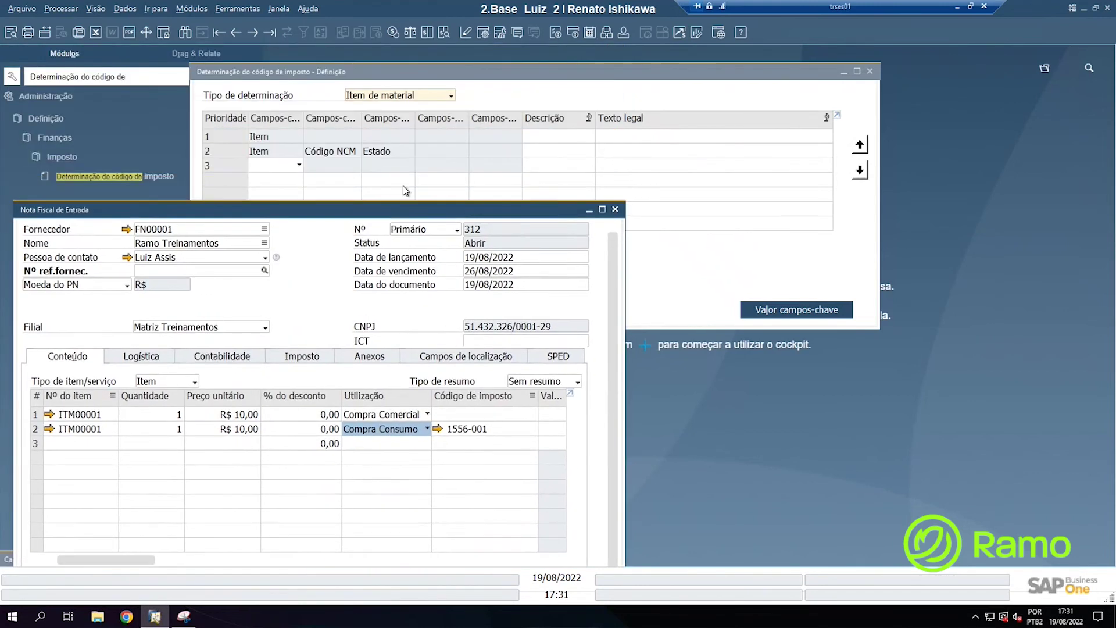
double_click(212, 138)
double_click(536, 138)
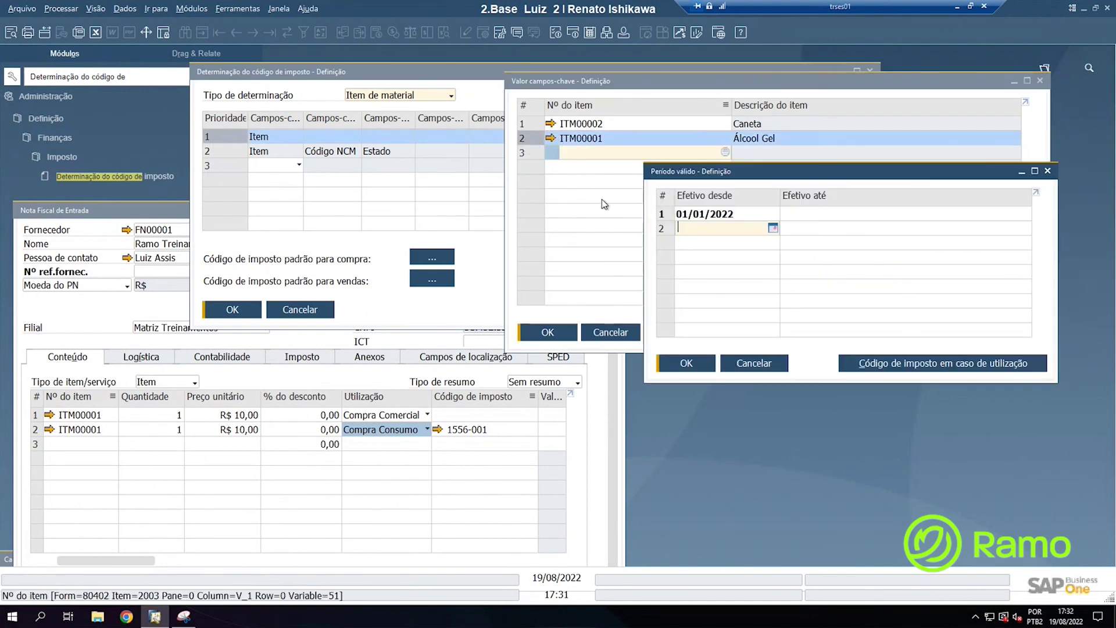
double_click(665, 215)
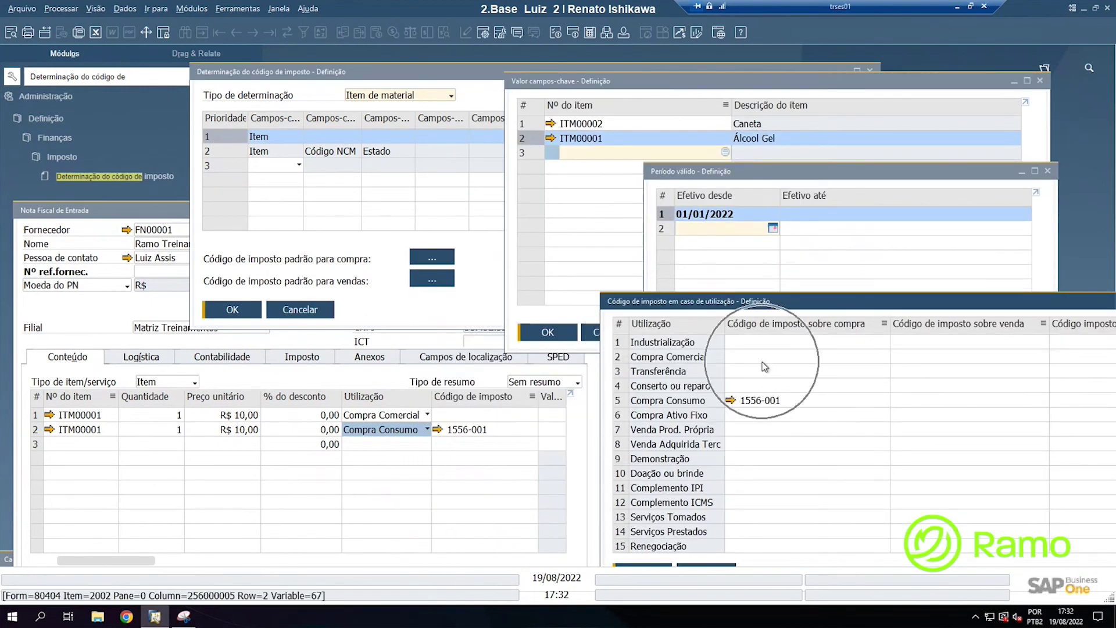
key("Escape")
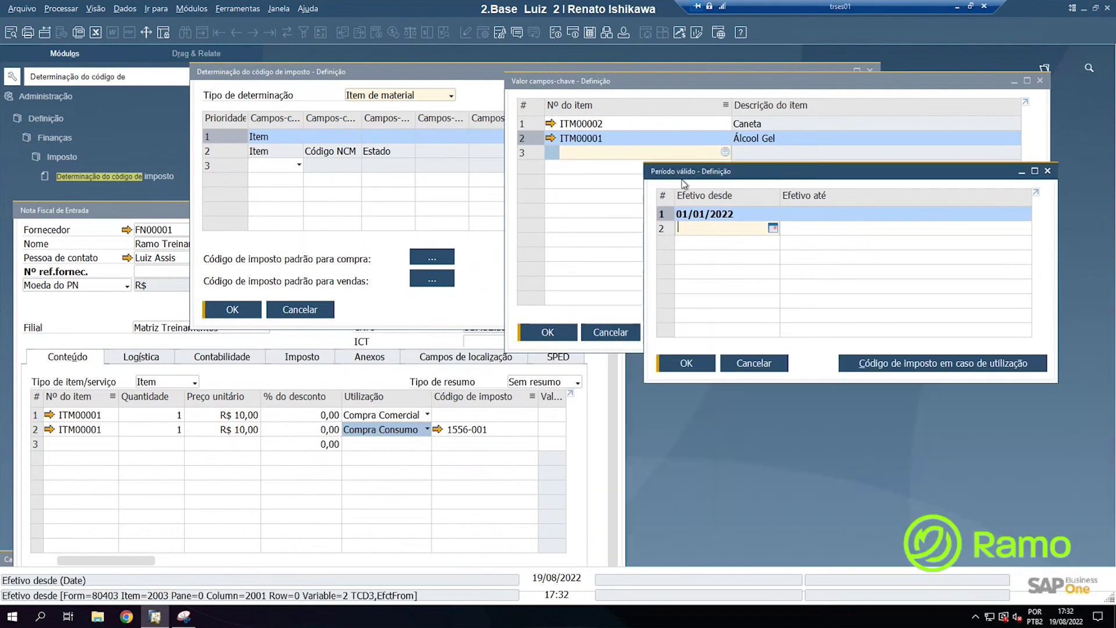
key("Escape")
key("Escape")
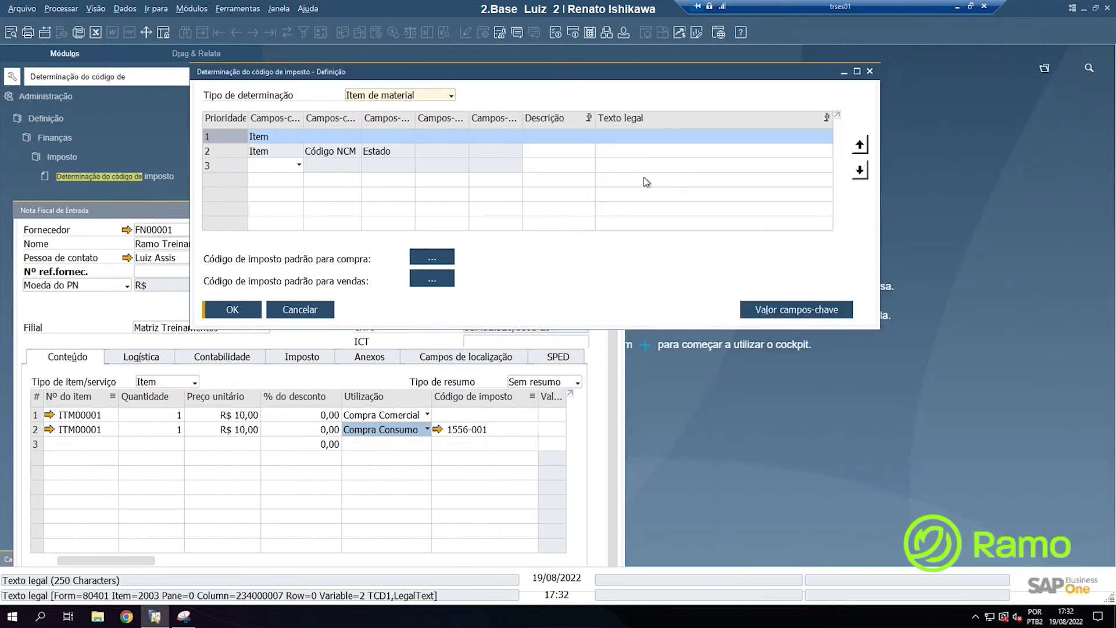
Step: Switch the determination type to Item de serviço and close the test invoice without saving it
left_click(409, 96)
left_click(401, 125)
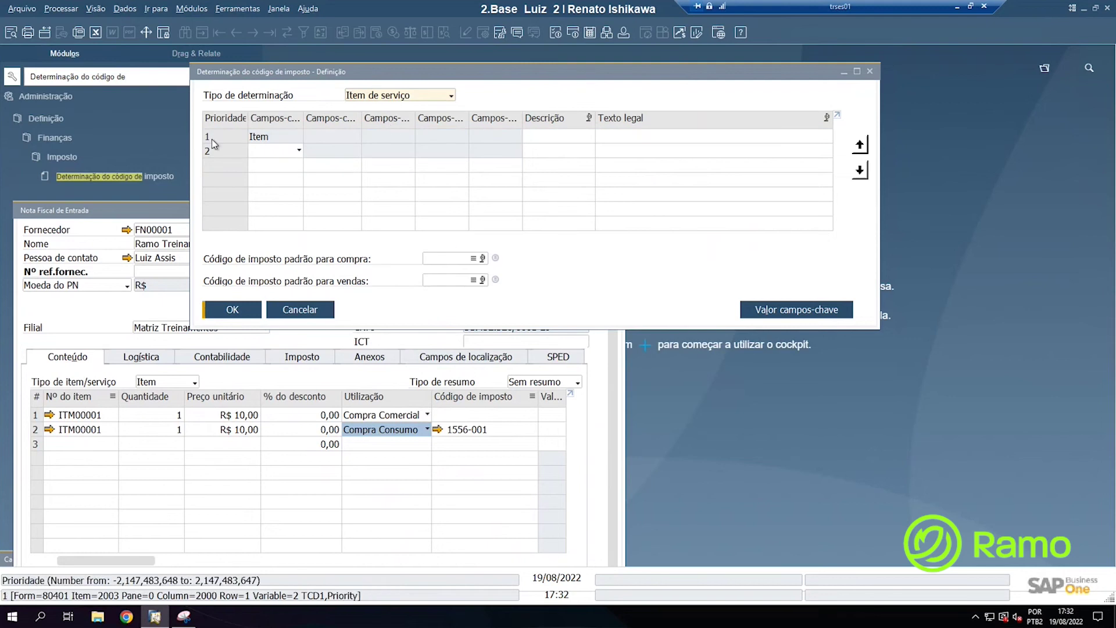
left_click(150, 203)
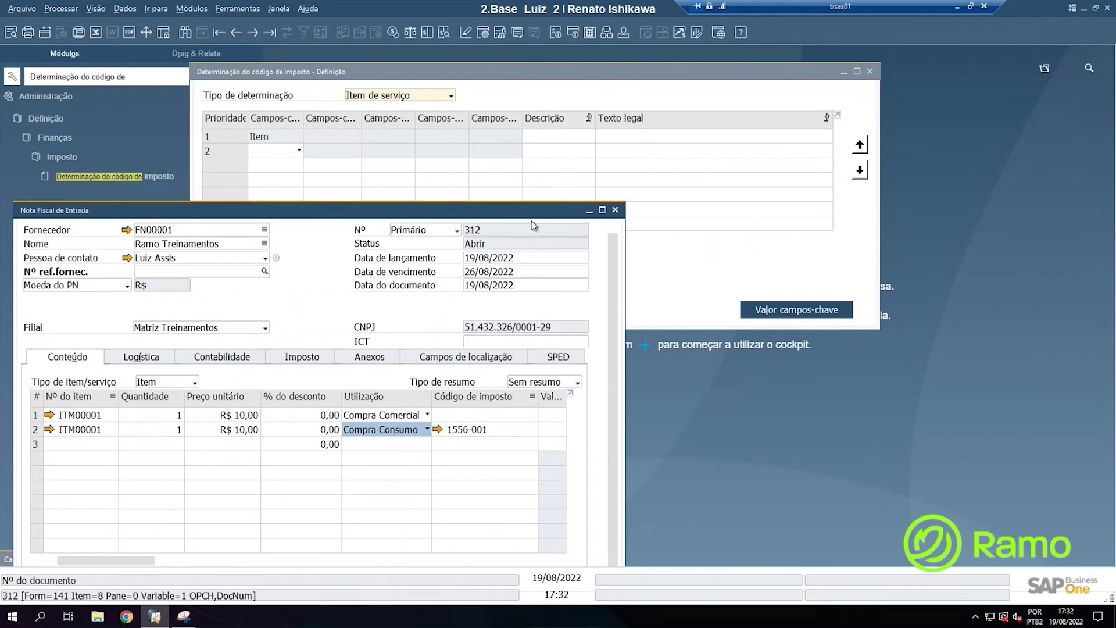
left_click(615, 209)
left_click(475, 343)
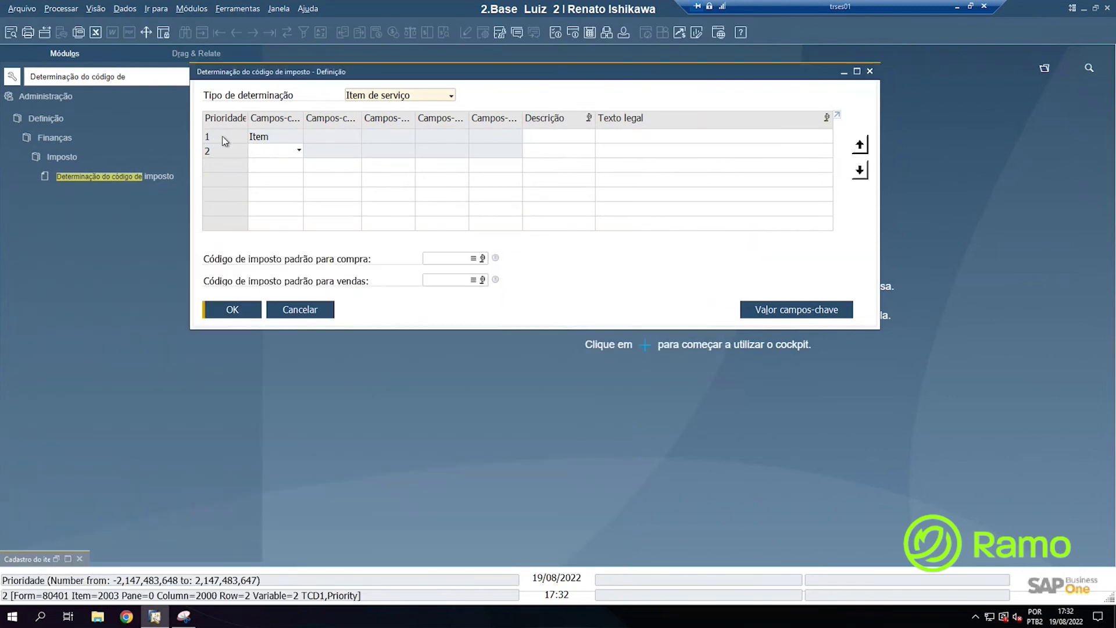
Step: Open the key field values of the priority 1 service Item rule and examine the available actions for the SRV00001 row
left_click(222, 136)
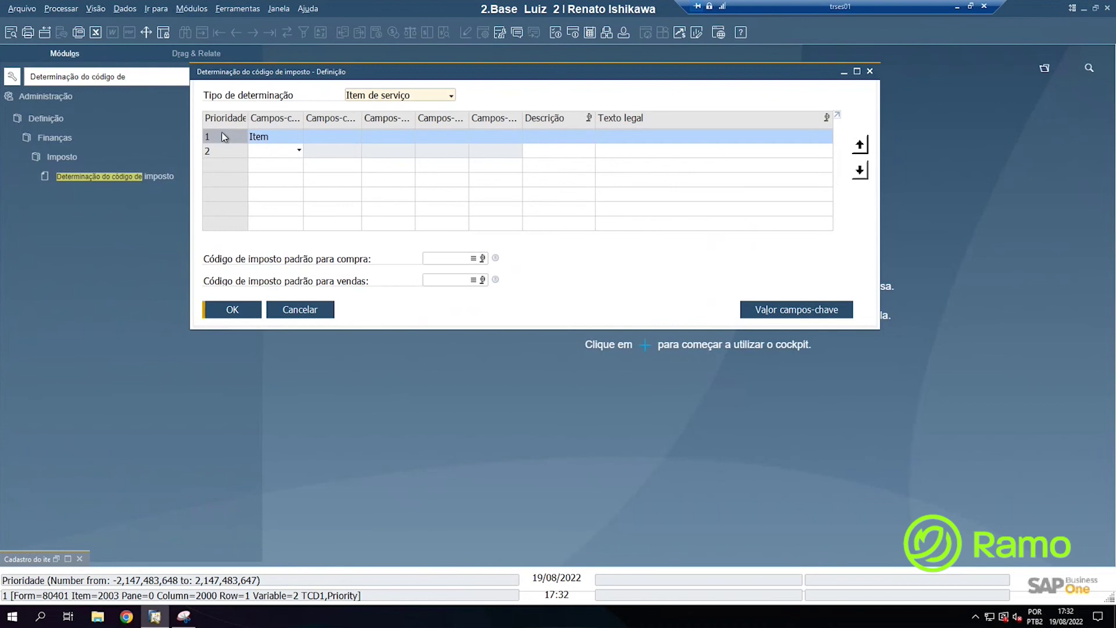
double_click(222, 134)
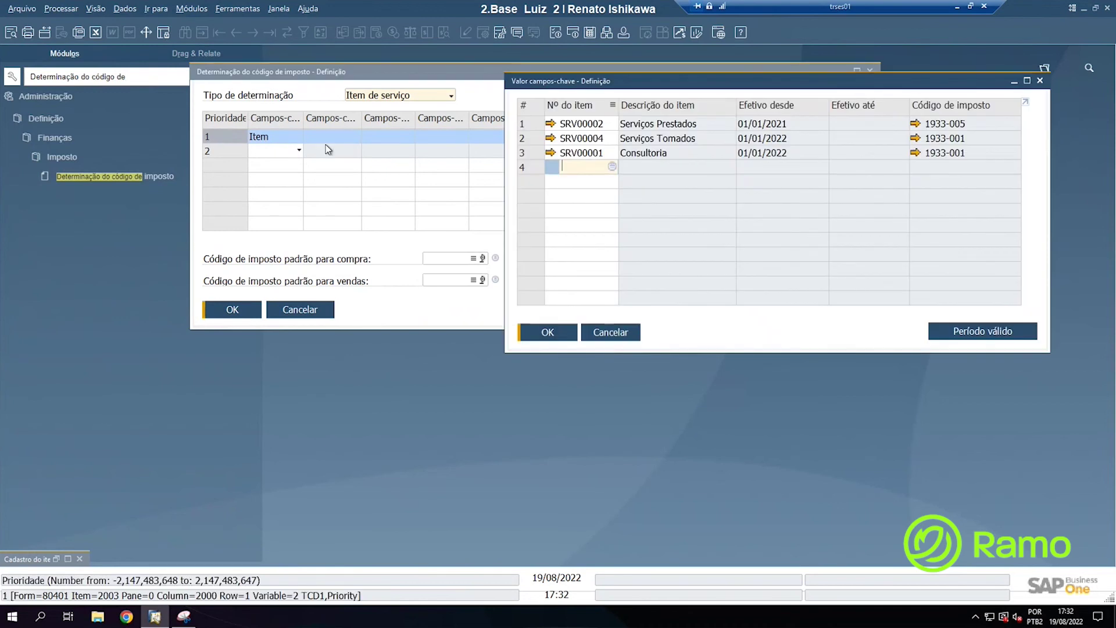
left_click(529, 155)
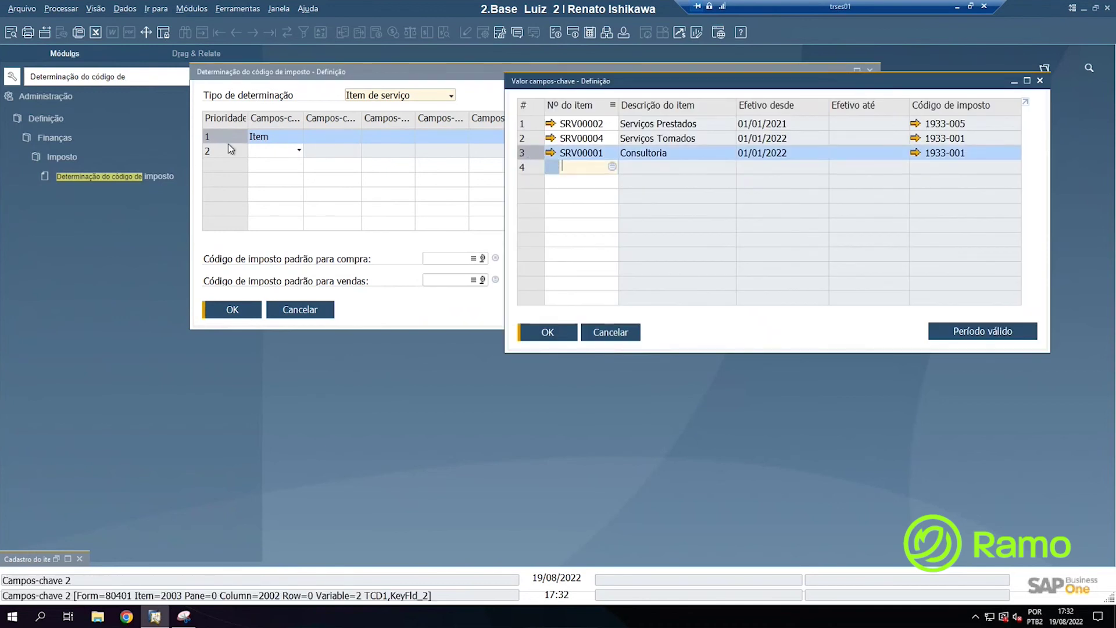
right_click(529, 154)
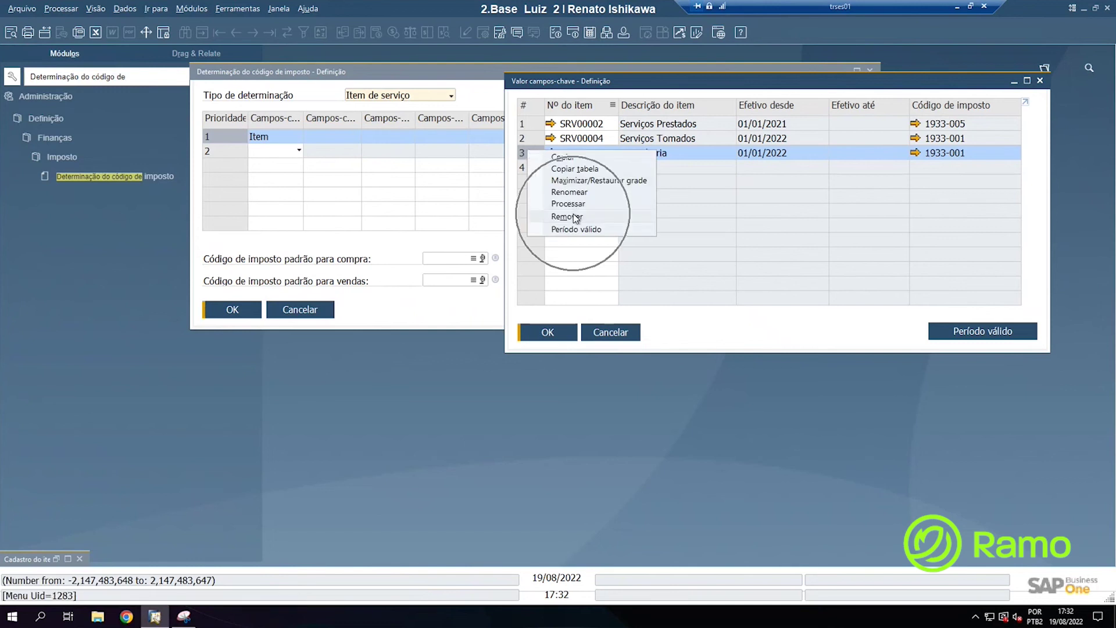
left_click(681, 241)
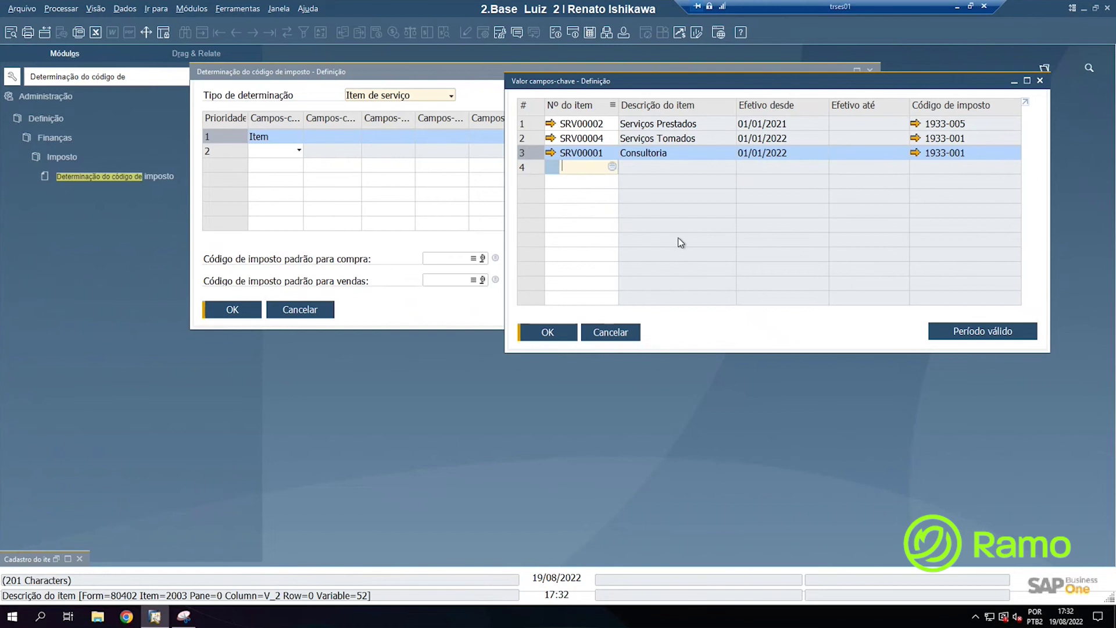
Step: Open the validity periods of the SRV00002 row to review its tax code
left_click(534, 124)
key("ctrl")
key("ctrl")
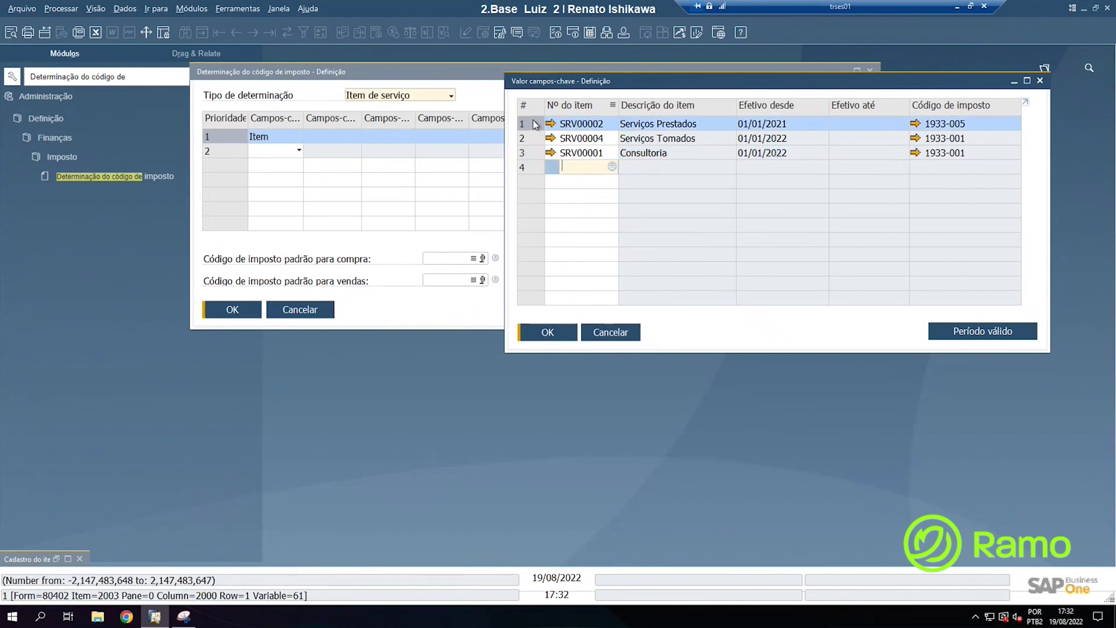
double_click(534, 123)
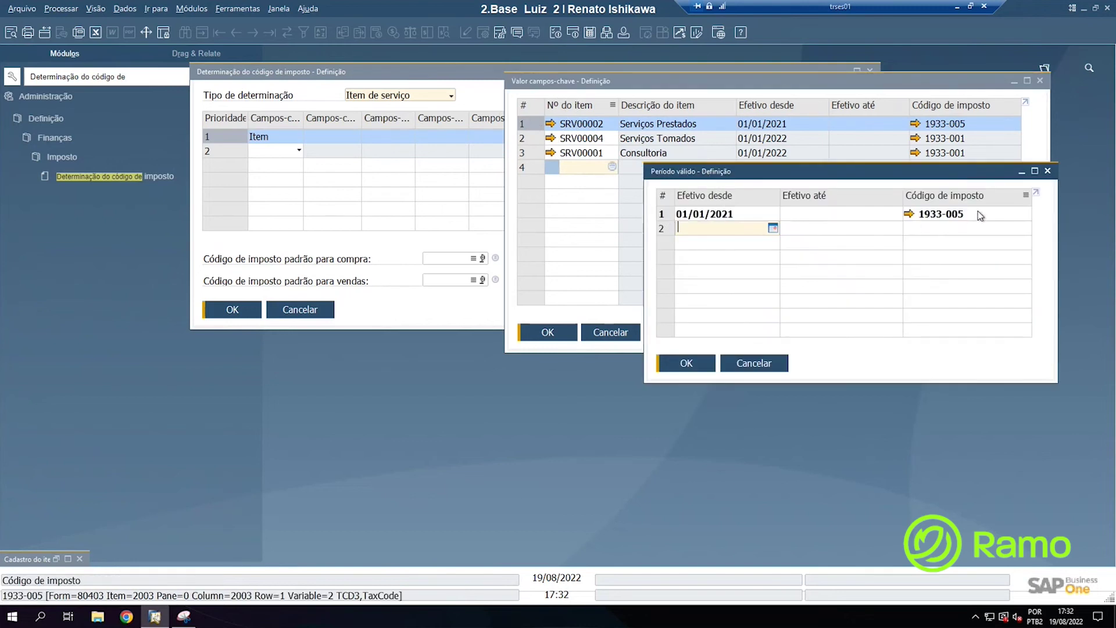
Step: Start a new Nota Fiscal de Saída under Vendas - C/R for the first customer in the business partner list
left_click(189, 8)
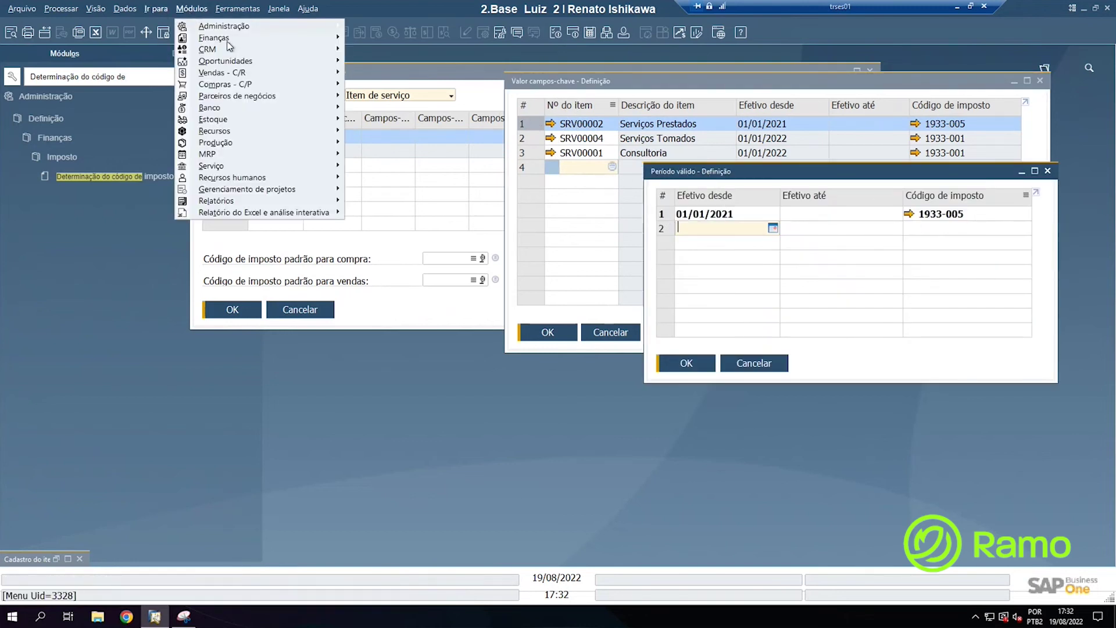
mouse_move(245, 72)
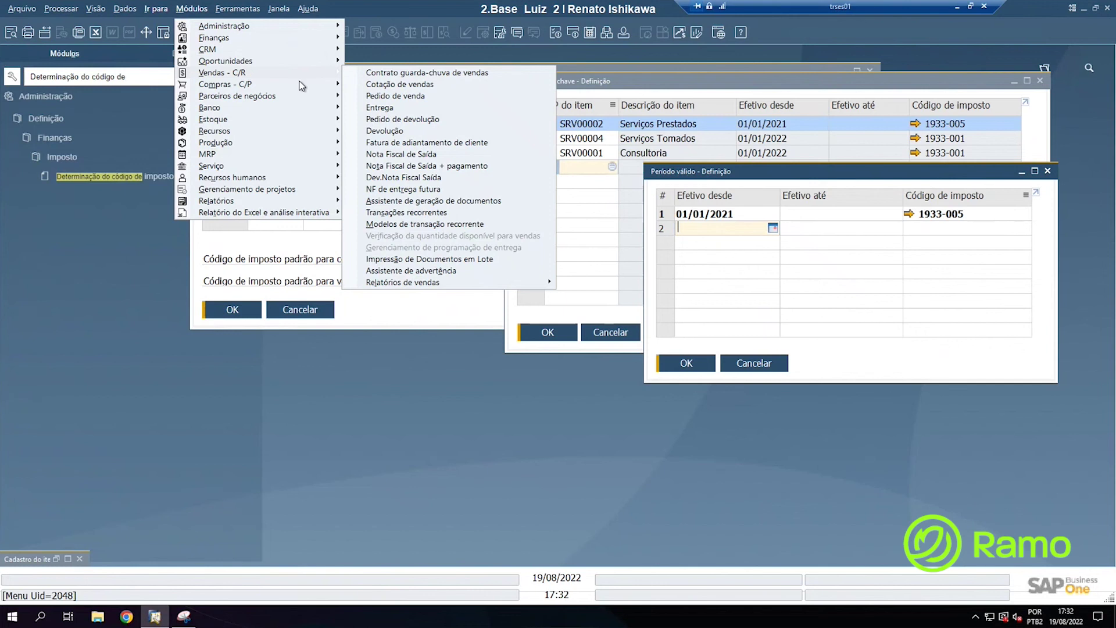
left_click(447, 155)
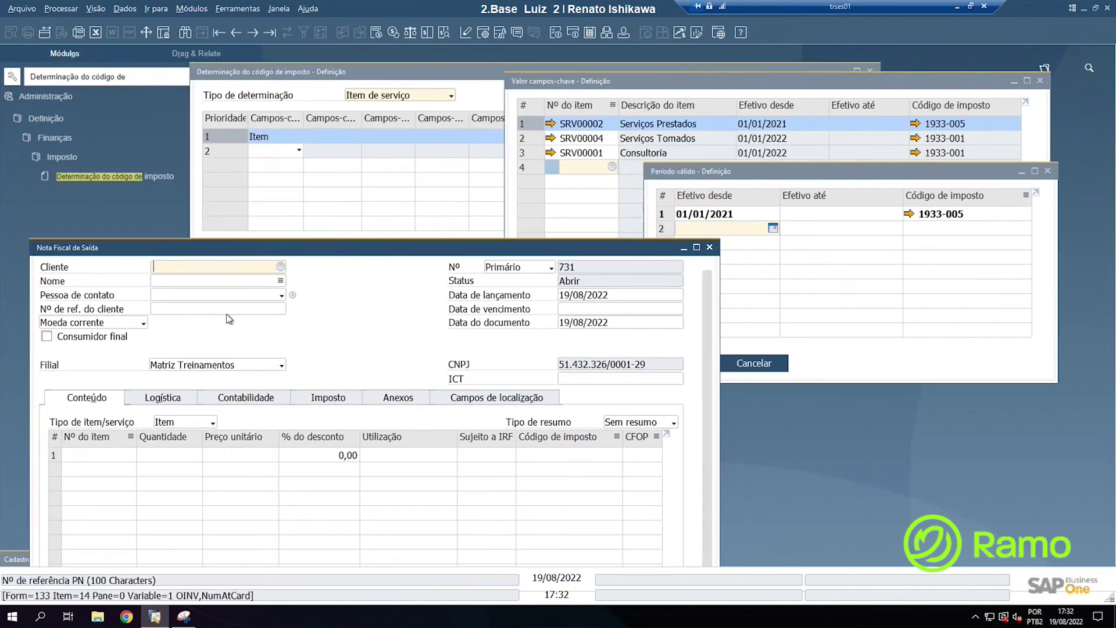
key("Tab")
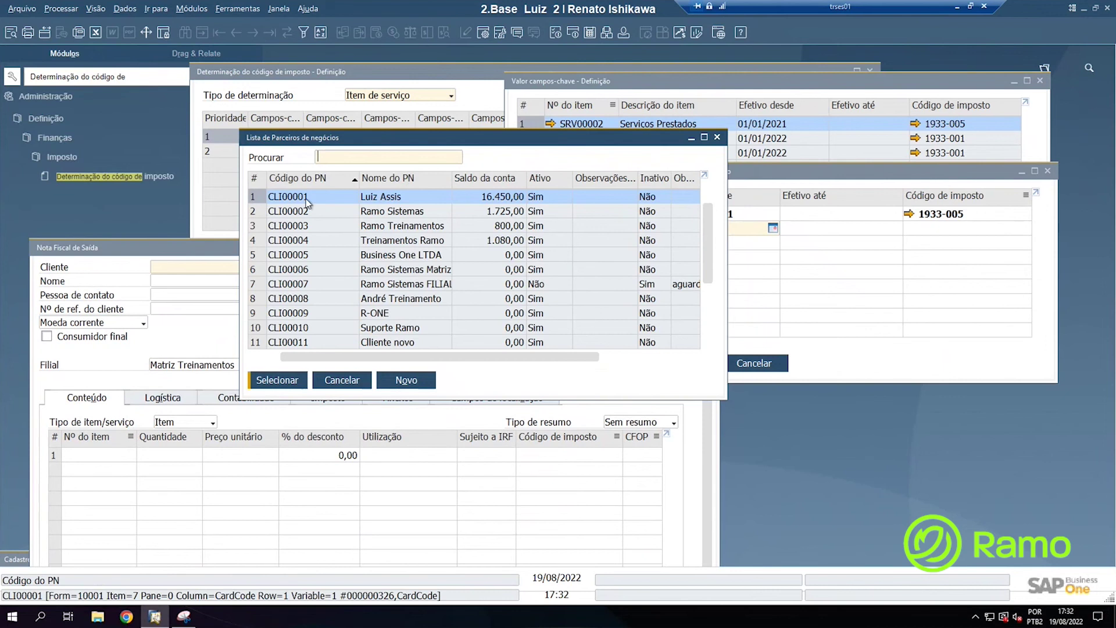
double_click(307, 198)
Step: Add the service item SRV00002 to the first line of the outgoing invoice
left_click(114, 452)
key("Tab")
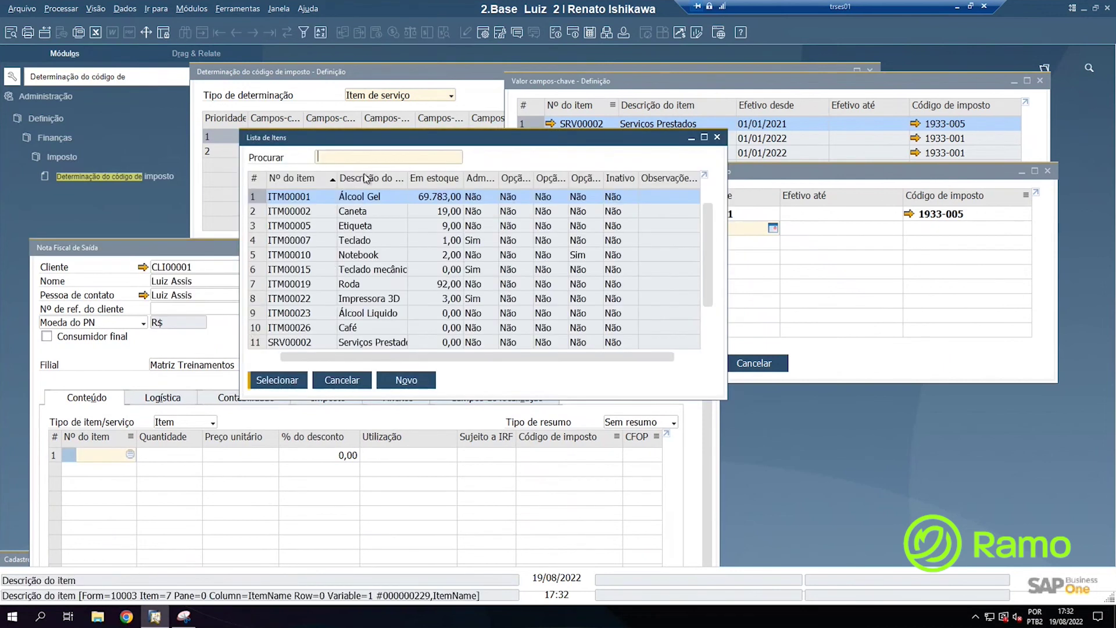
type("srv")
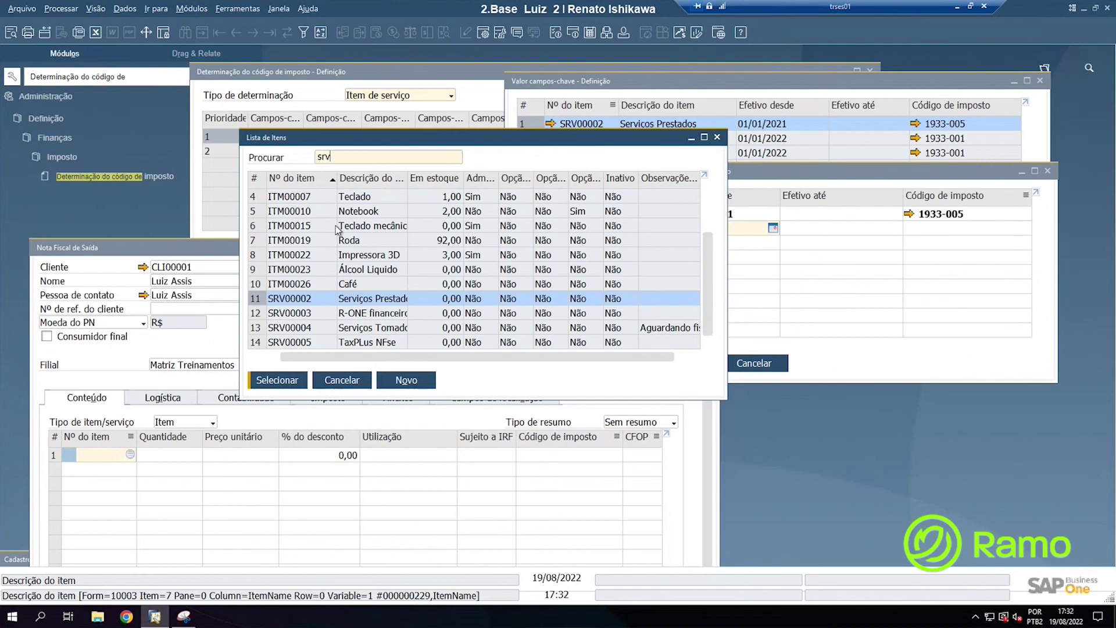
double_click(368, 300)
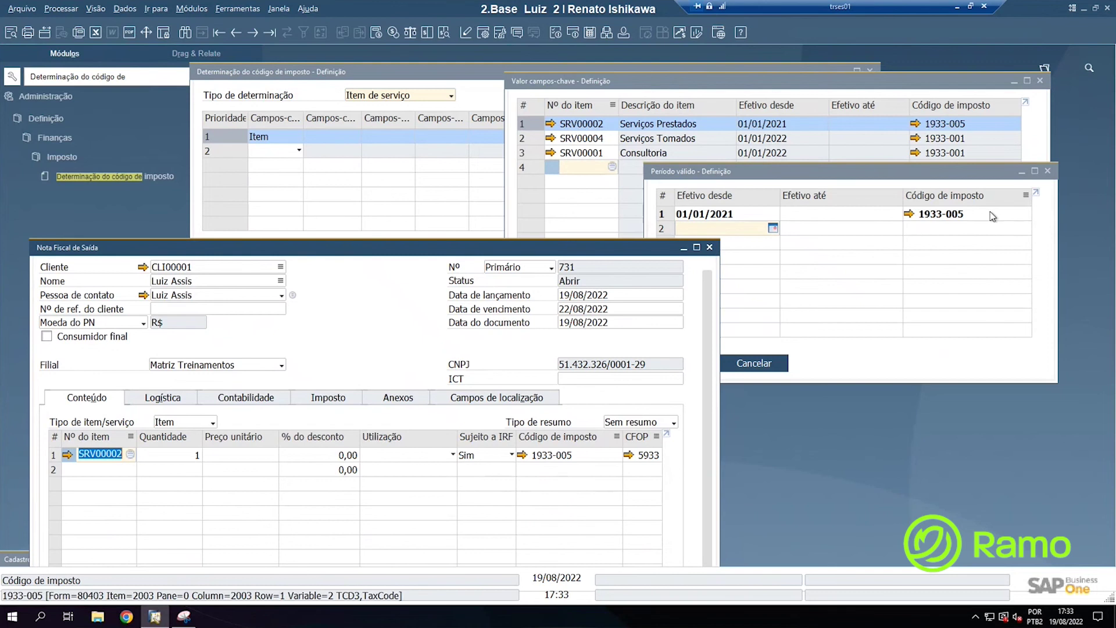
Step: Discard the outgoing test invoice and close the validity period and key field value windows without changes
left_click(710, 248)
left_click(499, 347)
left_click(755, 363)
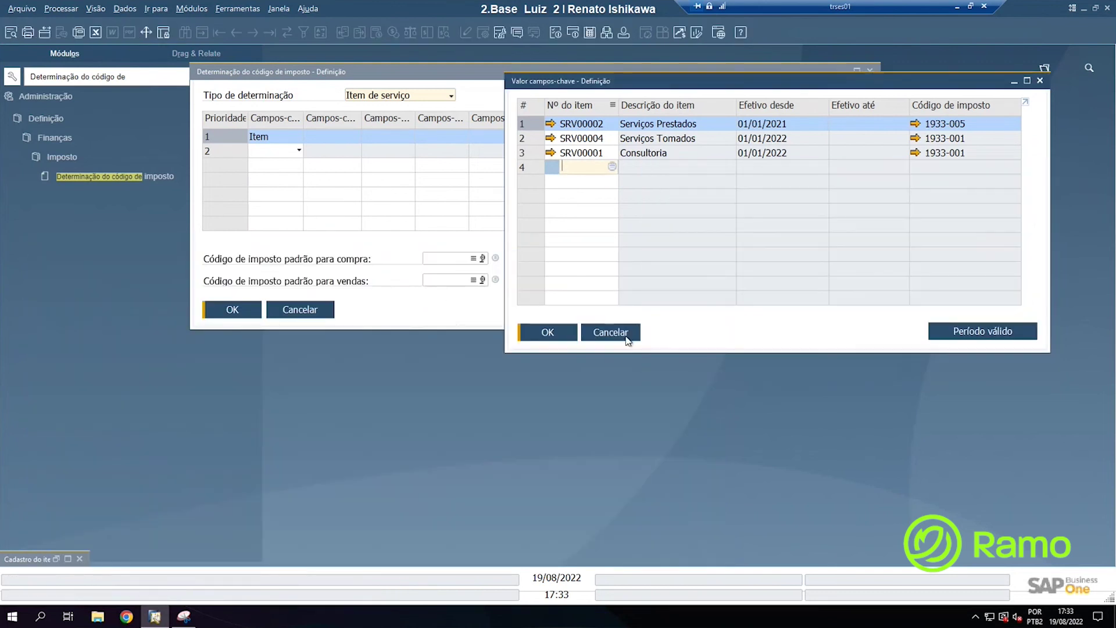
left_click(627, 337)
Step: Switch the determination type to Imposto retido na fonte and open the key field values of the priority 1 business partner rule
left_click(400, 94)
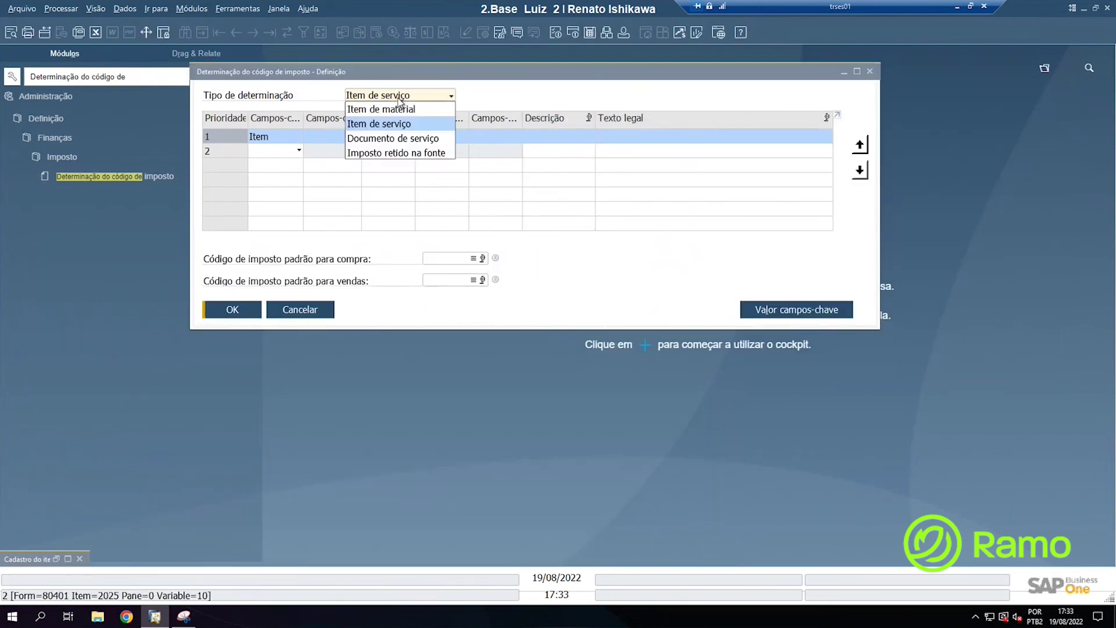
left_click(382, 153)
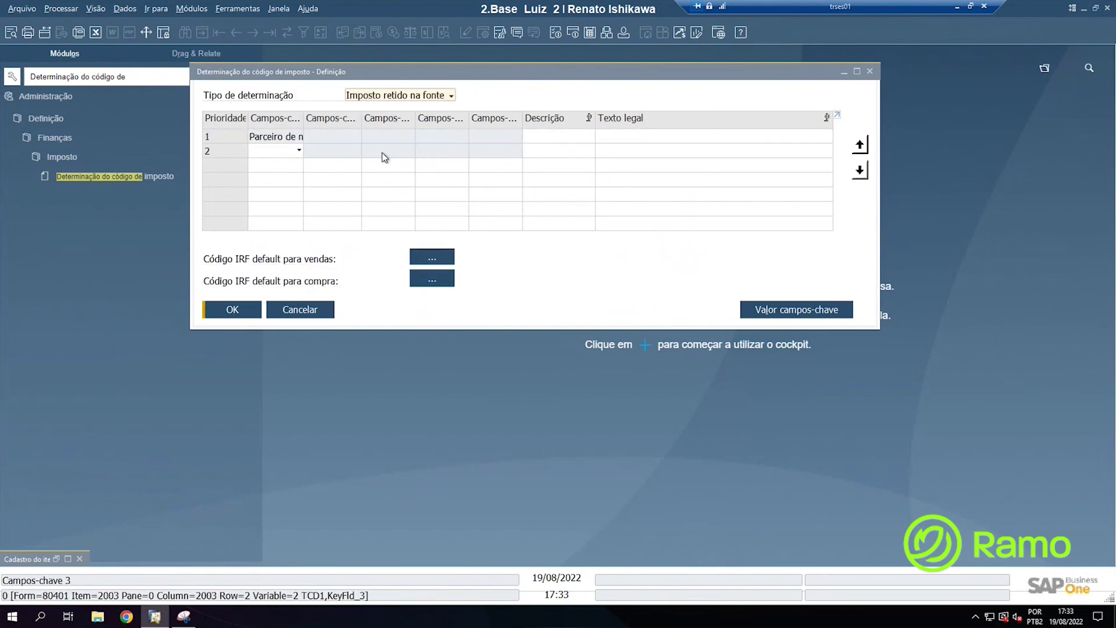
left_click(221, 137)
left_click(221, 139)
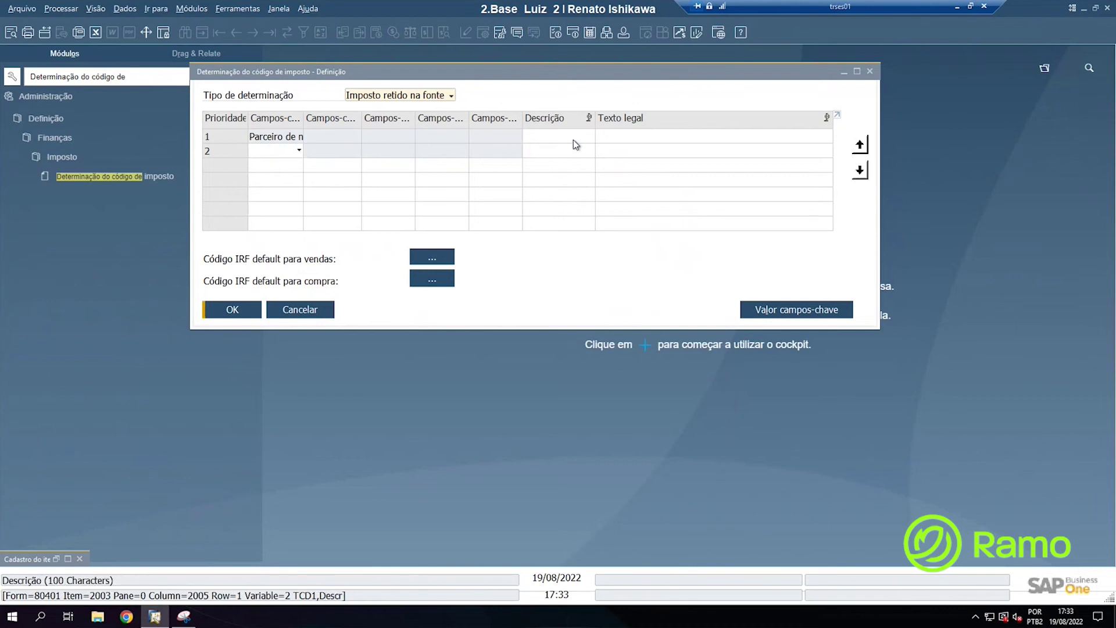
double_click(215, 134)
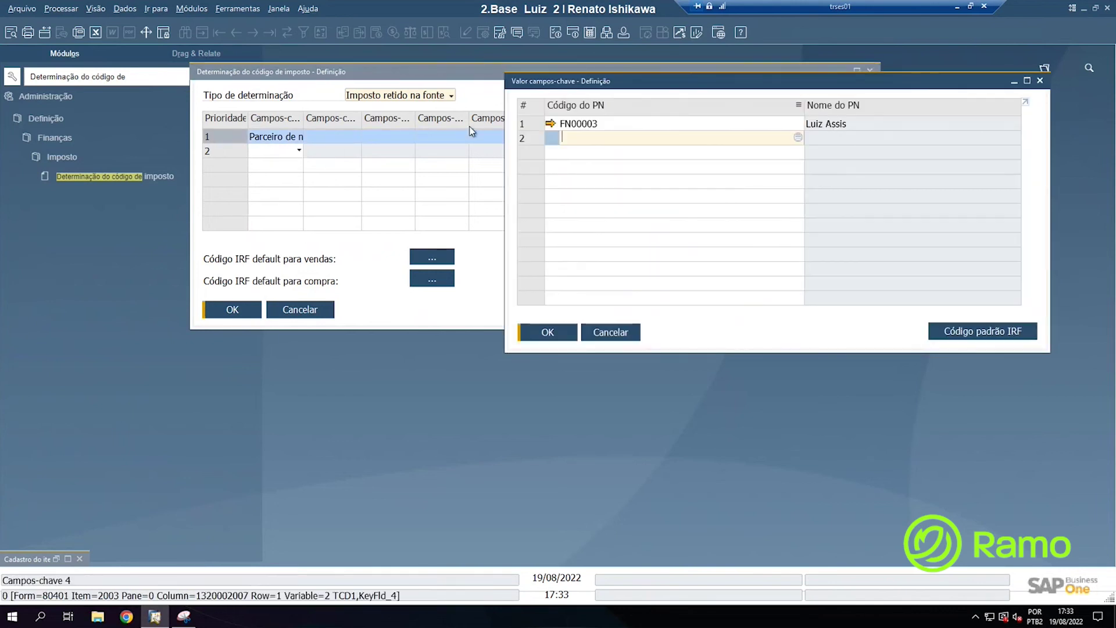
Step: Open the default IRF codes of the first business partner row and review which ones are marked Padrão
left_click(525, 124)
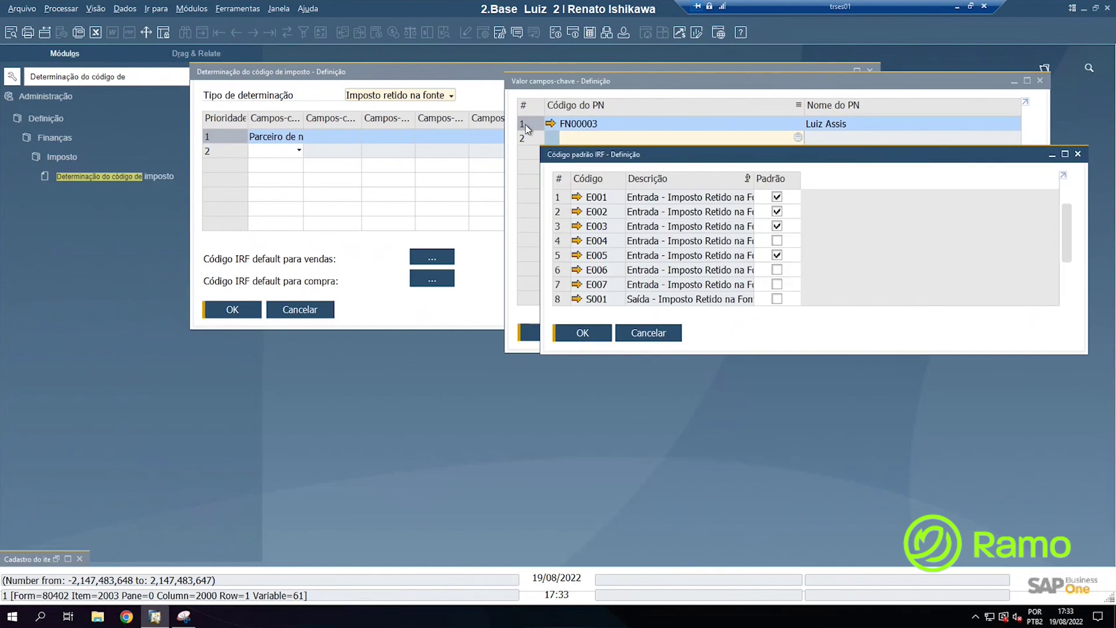
left_click(523, 126)
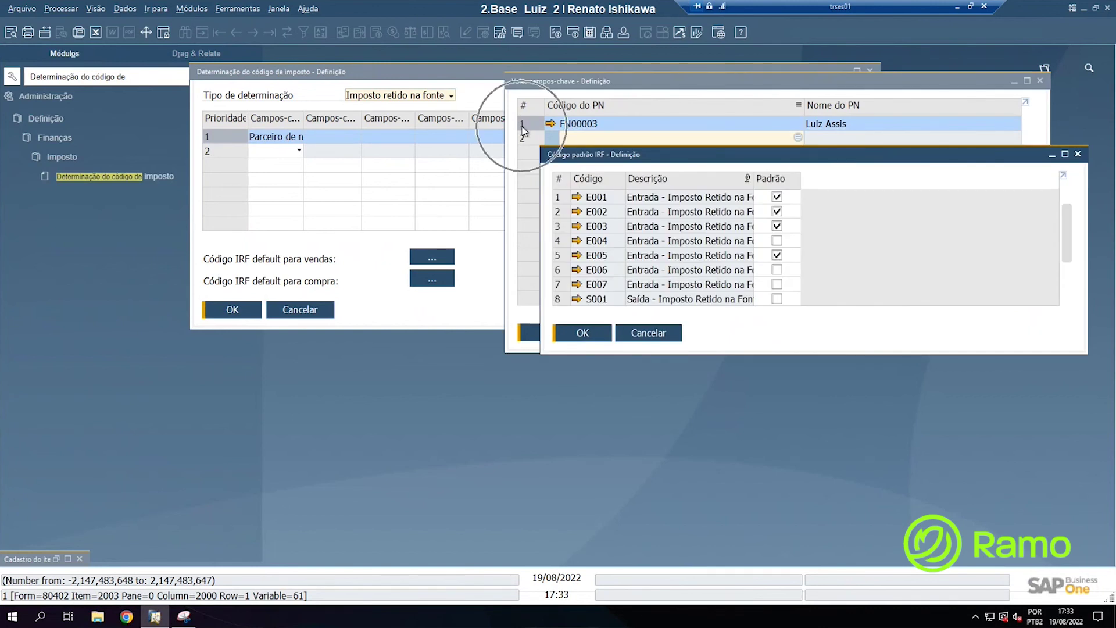
left_click(720, 220)
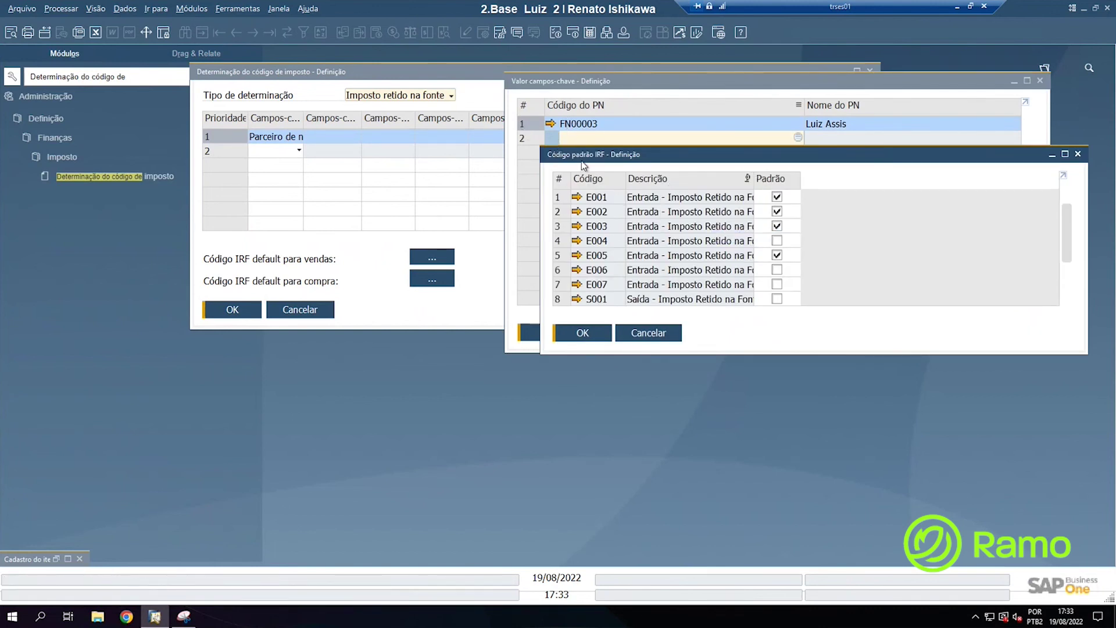
left_click(777, 198)
left_click_drag(610, 160, 630, 151)
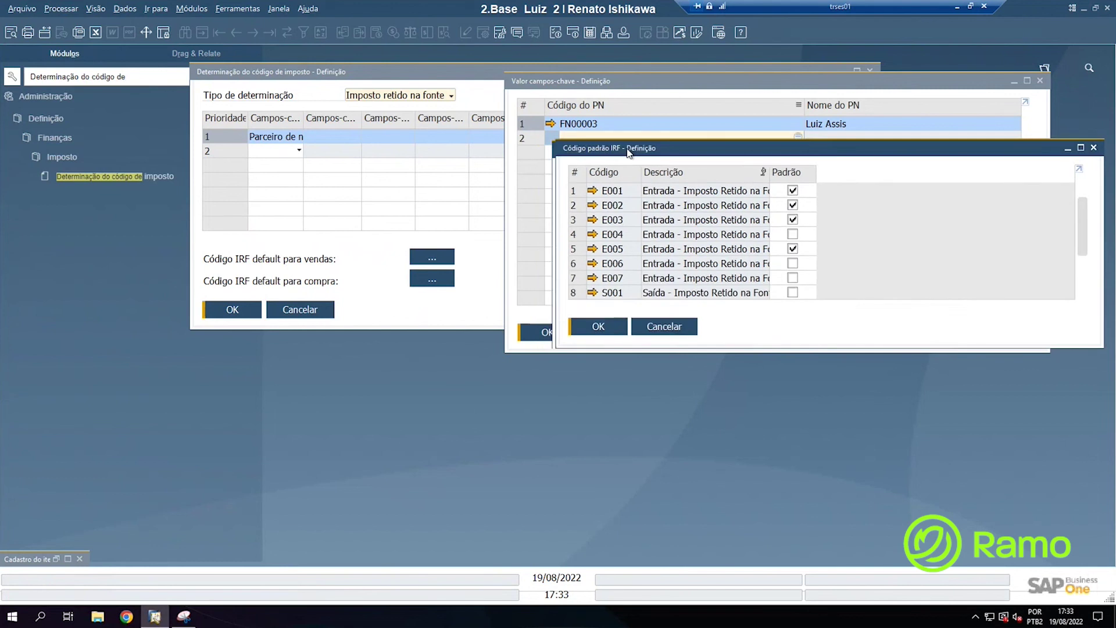
Step: Start a new Nota Fiscal de Entrada under Compras - C/P for the supplier used in the withholding tax rule
left_click(191, 12)
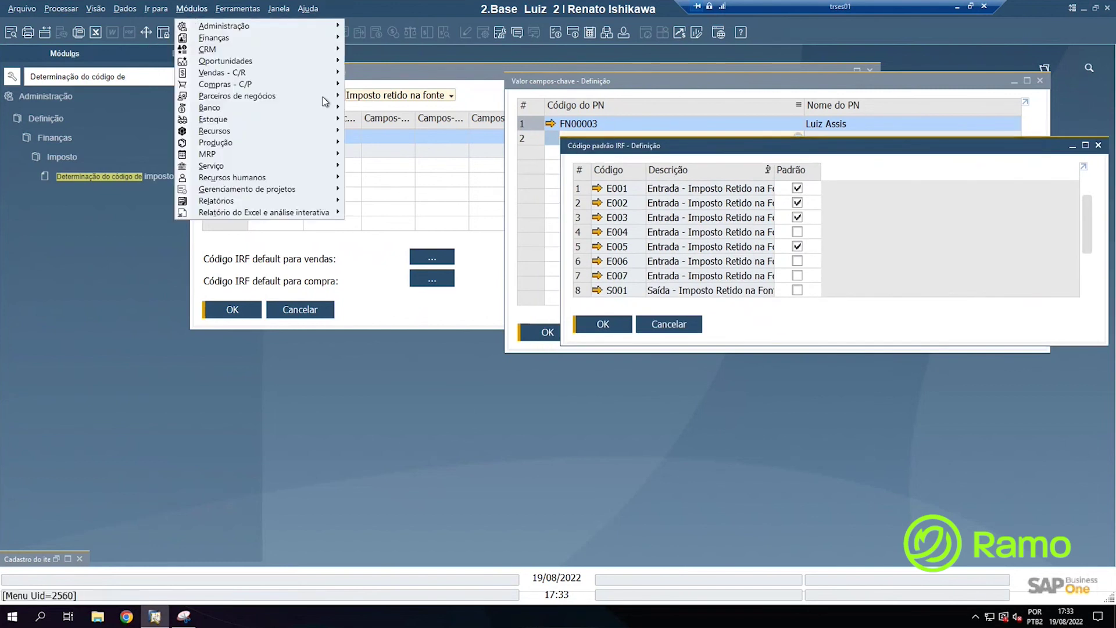
mouse_move(244, 85)
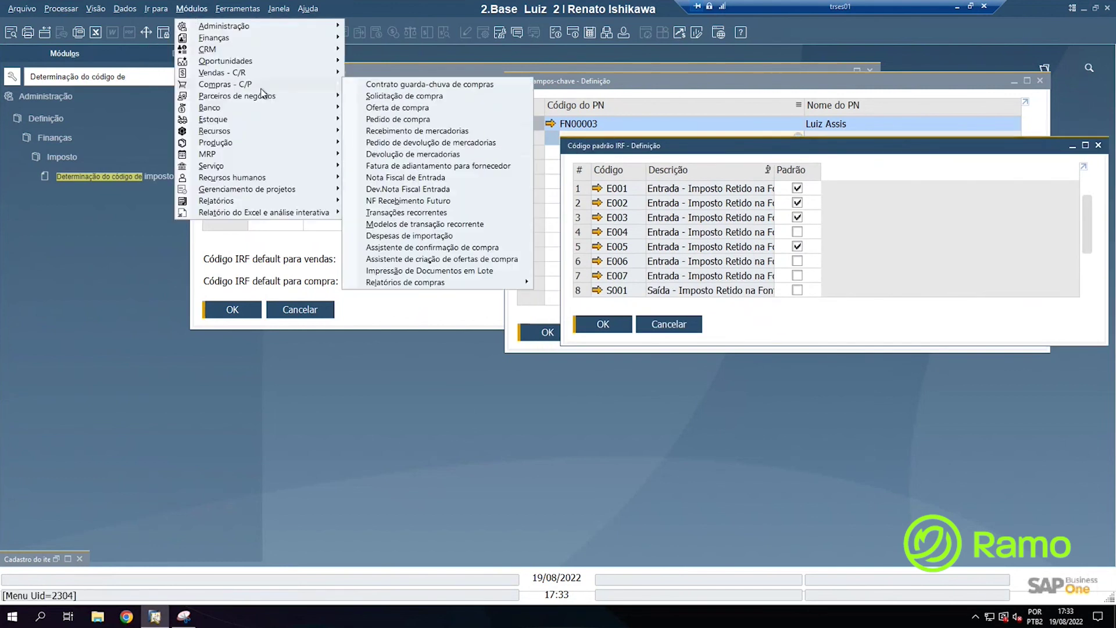
left_click(393, 178)
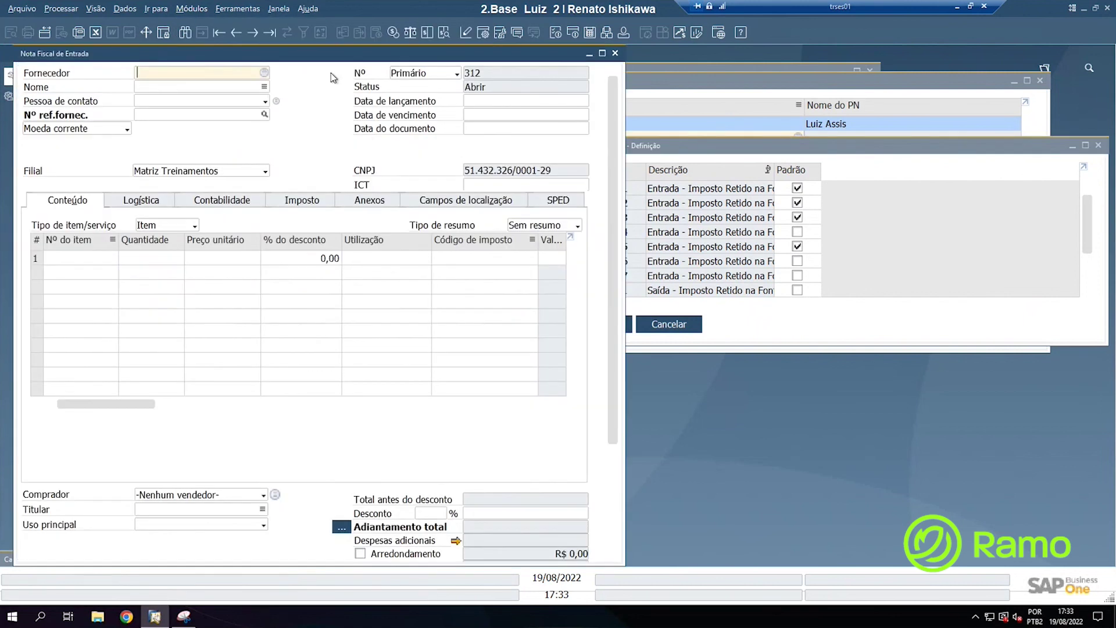
left_click_drag(347, 300, 360, 299)
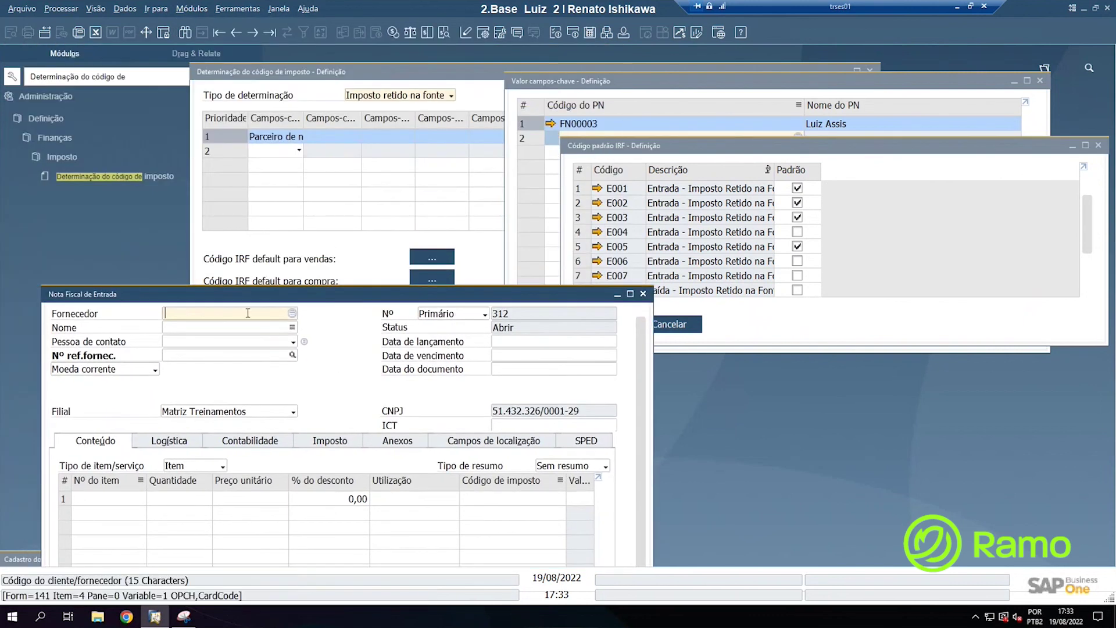
key("Tab")
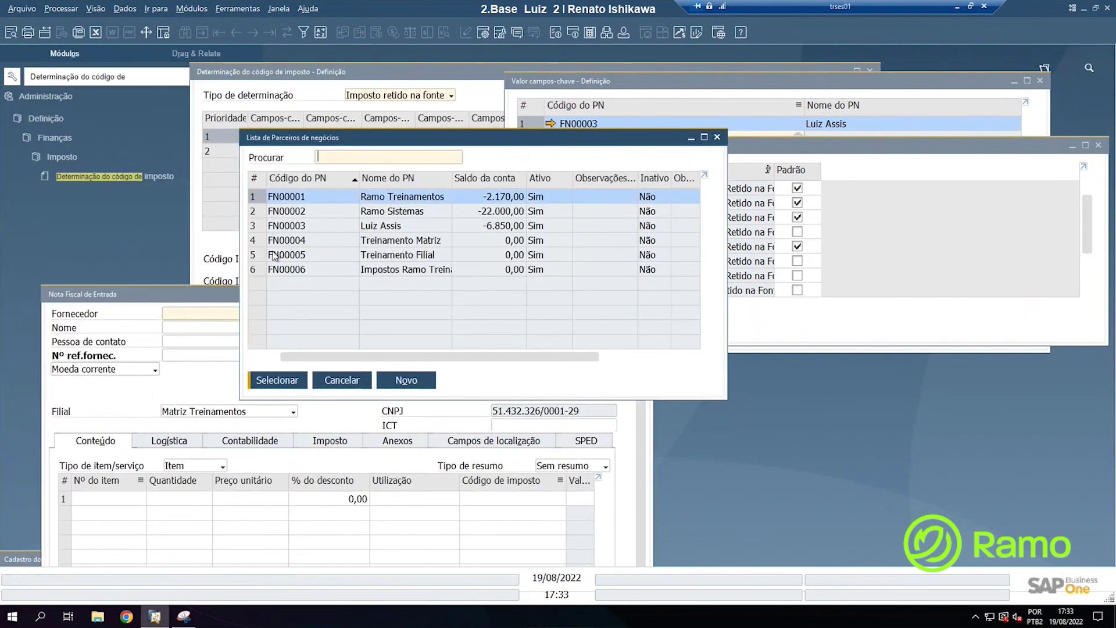
double_click(292, 226)
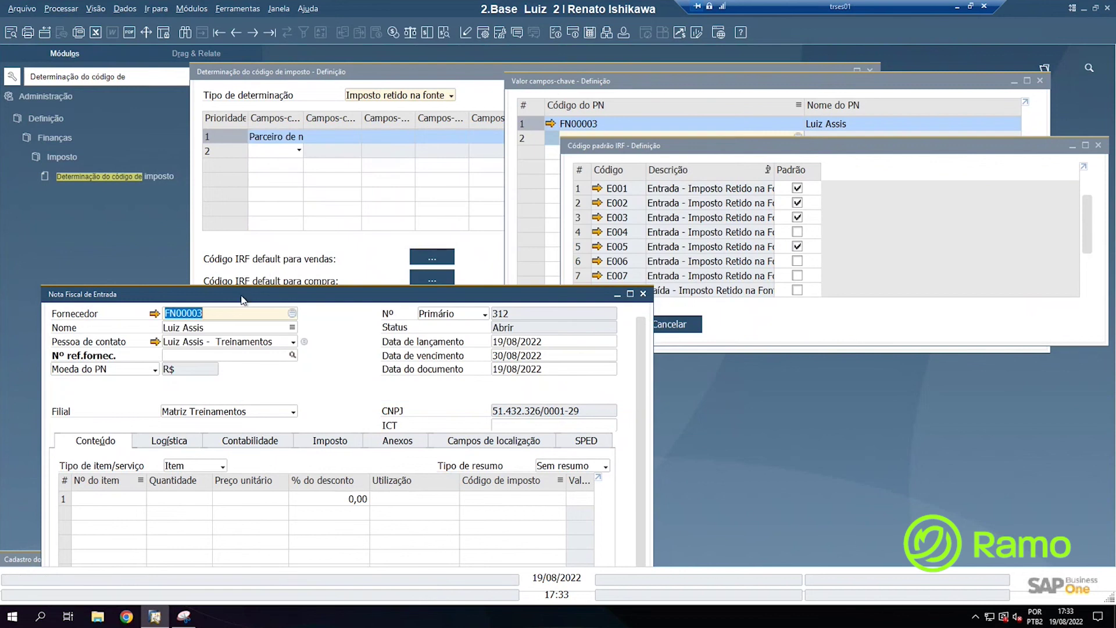
Step: Add the service item SRV00001, Consultoria, to the first line of the incoming invoice
left_click_drag(243, 300, 226, 247)
left_click(88, 444)
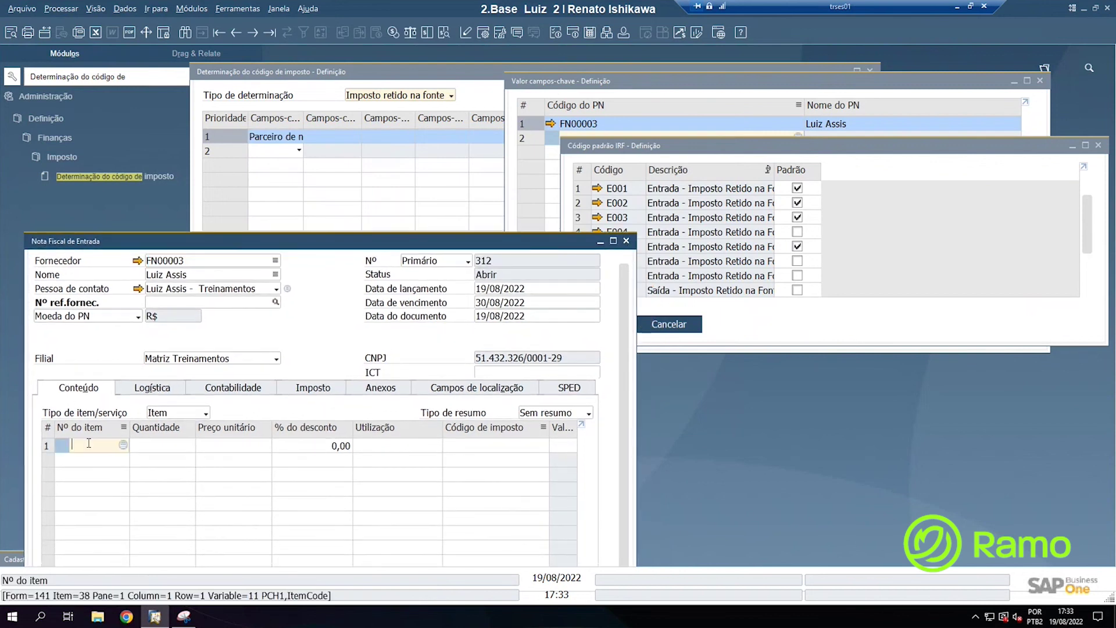
key("Tab")
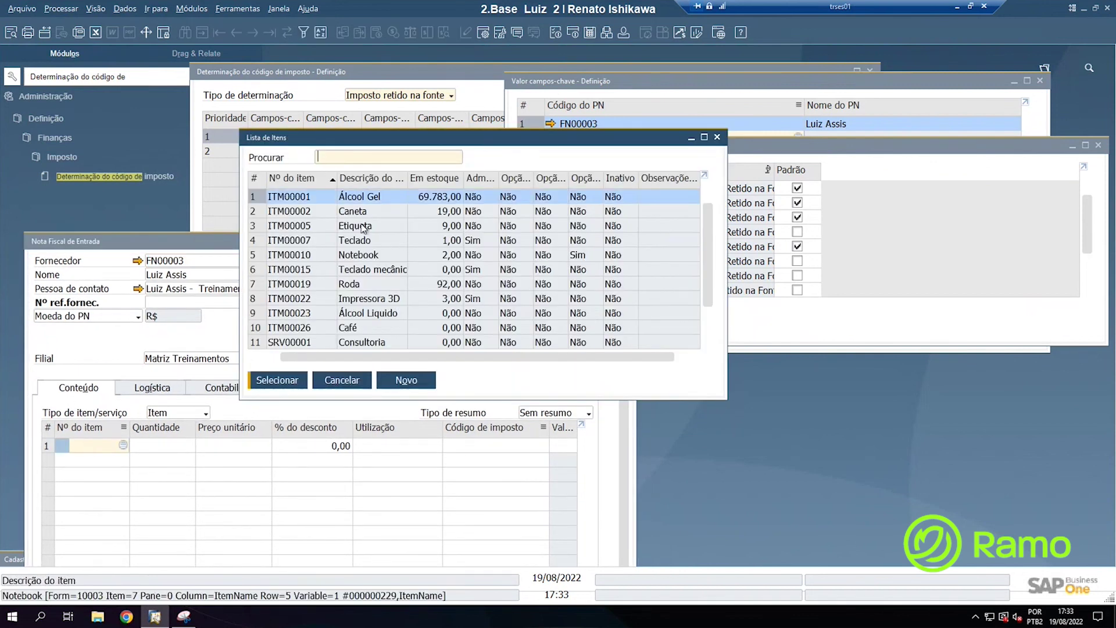
left_click(359, 181)
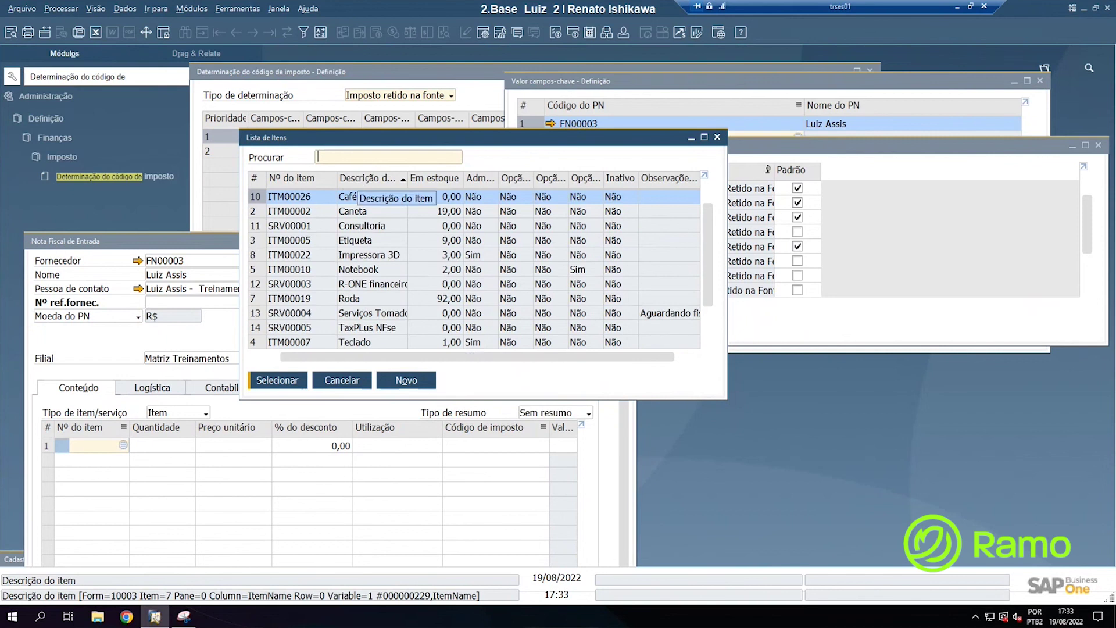
type("con")
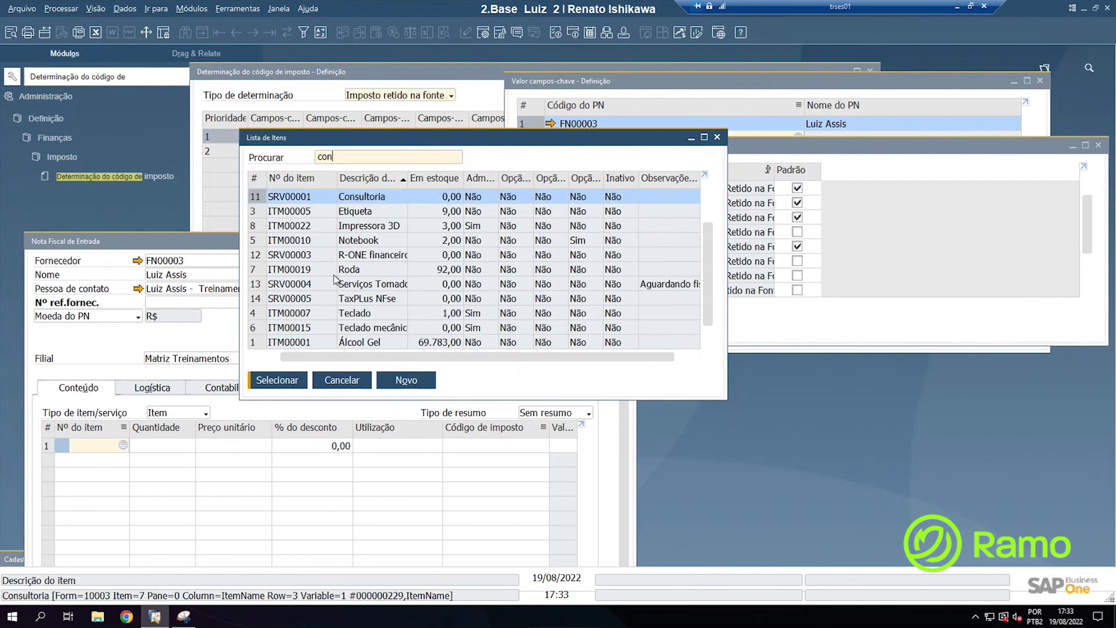
left_click(281, 380)
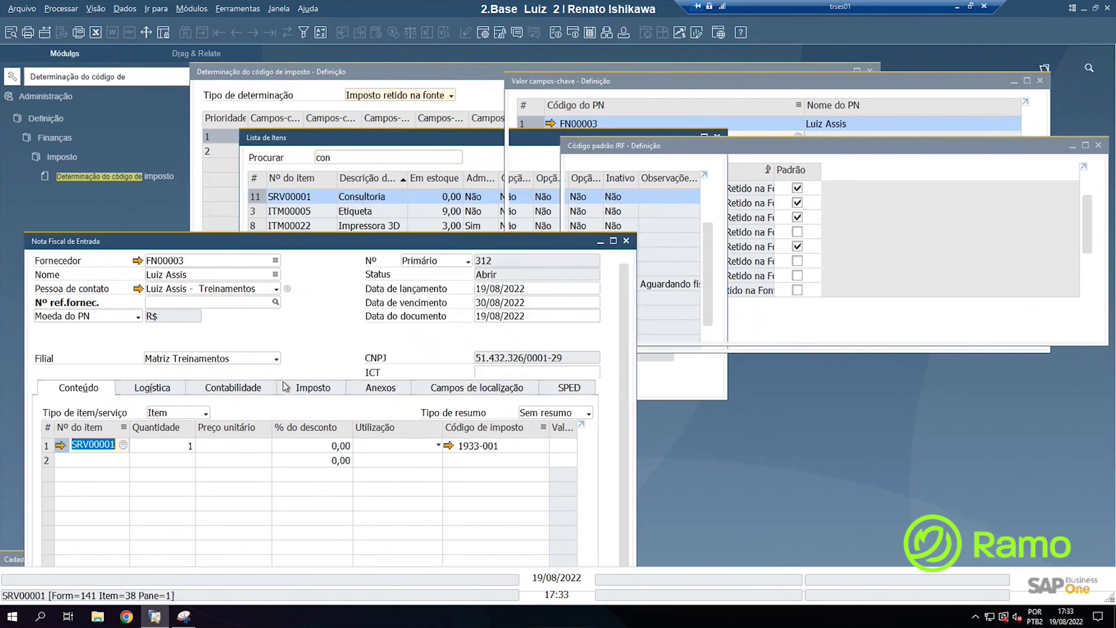
Step: Set the SRV00001 line's unit price to R$ 5.000,00 and open its withholding tax table
left_click(242, 444)
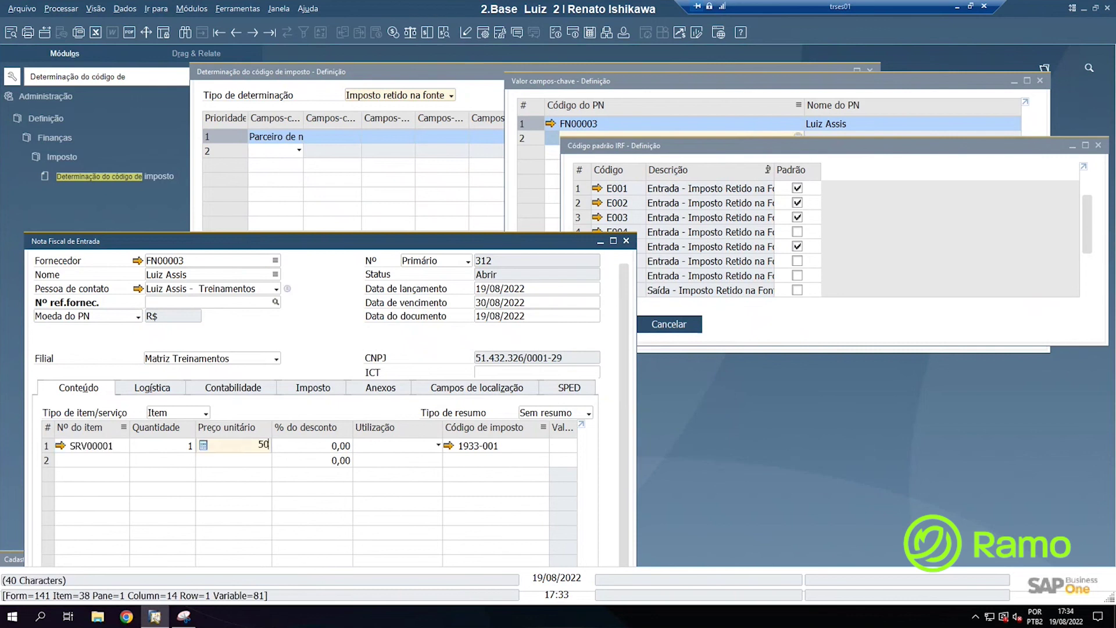
key("Tab")
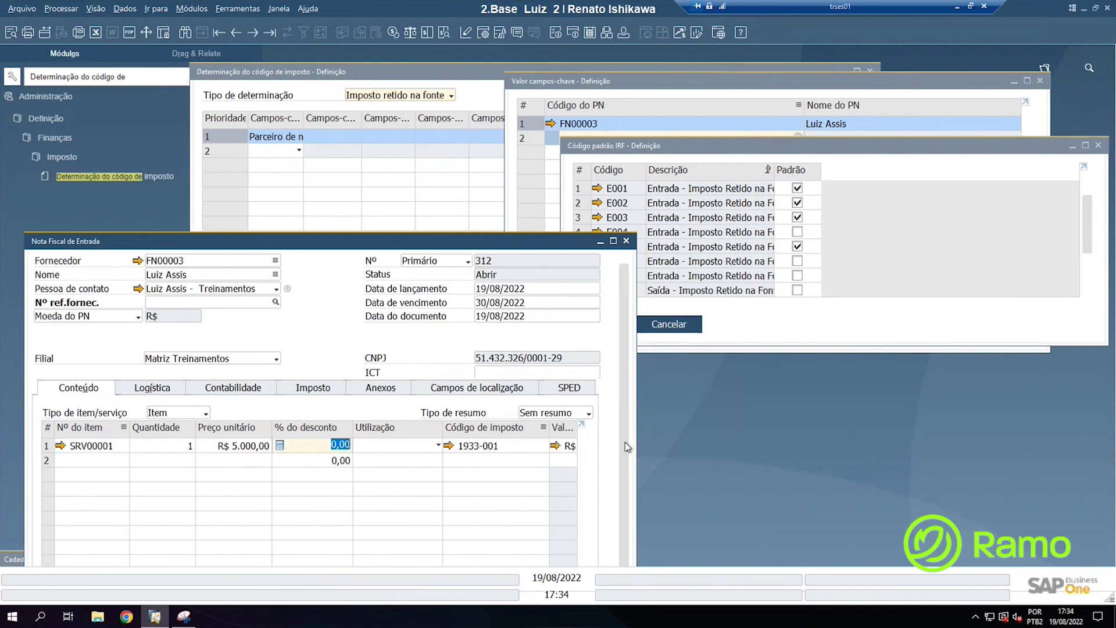
left_click_drag(670, 432, 811, 435)
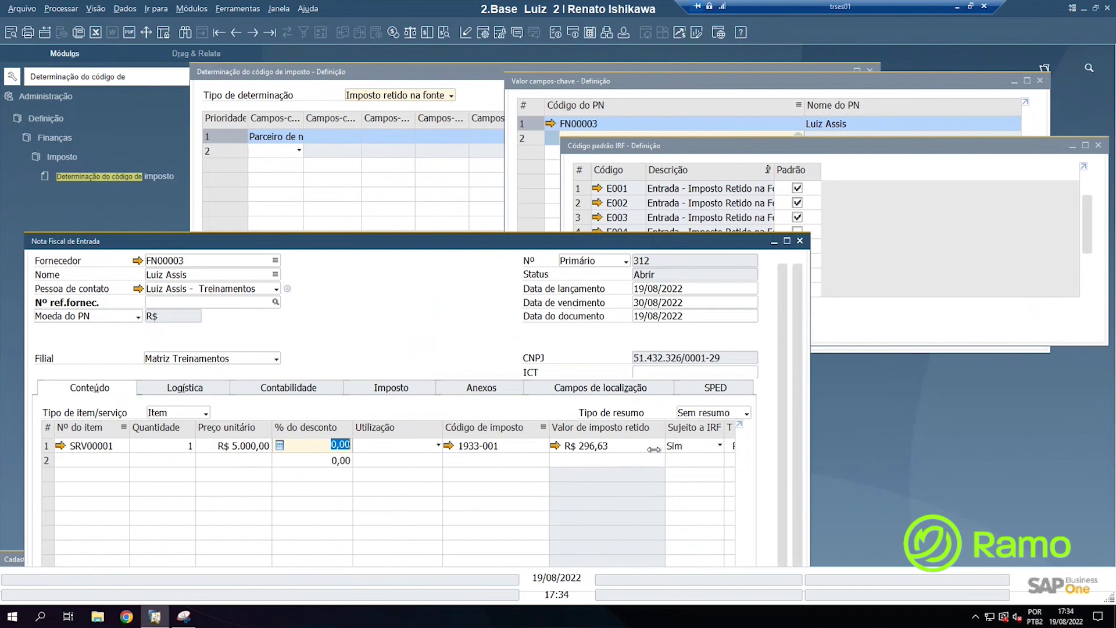
left_click(555, 446)
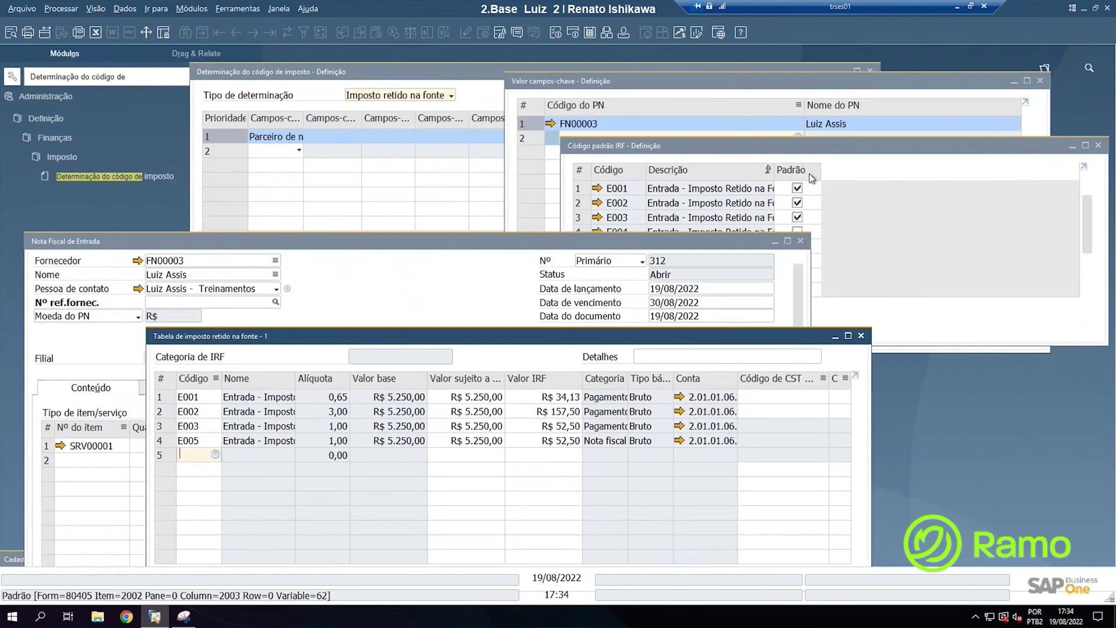
Step: Compare the default IRF codes with the invoice's withholding table, then close the code and key field windows without changes
left_click(862, 155)
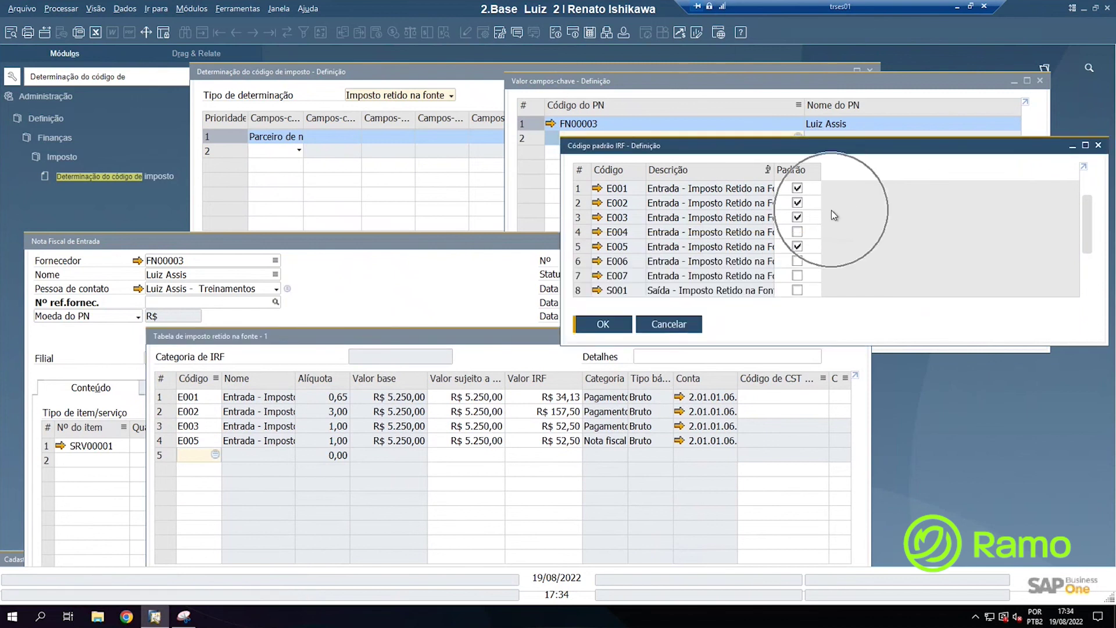
left_click(674, 327)
left_click(1040, 80)
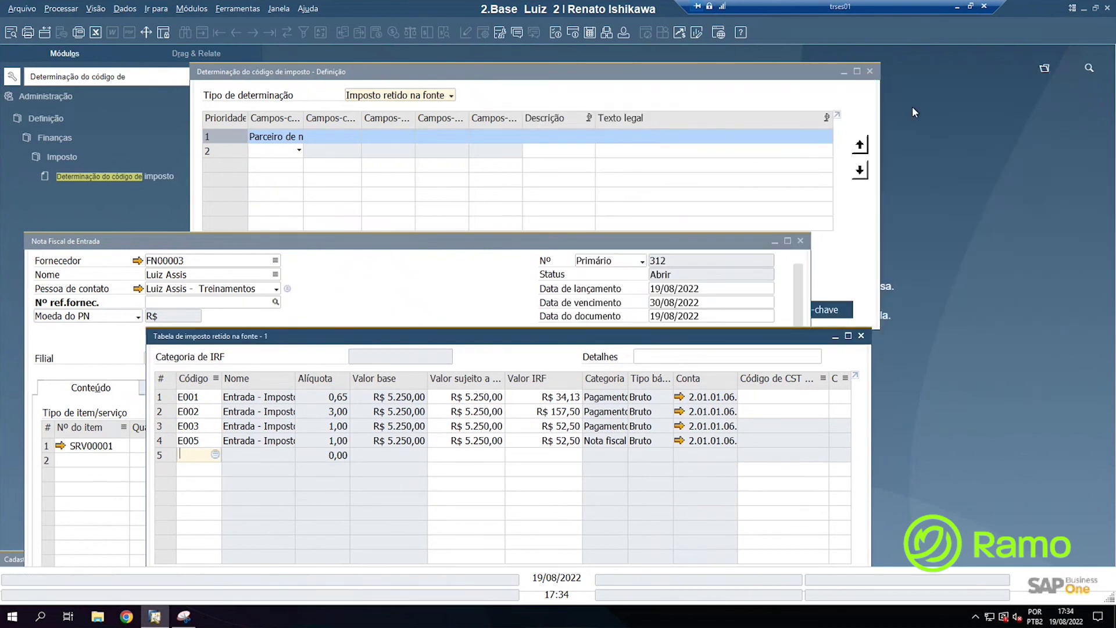
Step: Close the tax code determination window, review the SRV00001 line's withholding tax table, and accept it back into the invoice
left_click(870, 72)
left_click_drag(513, 337, 660, 132)
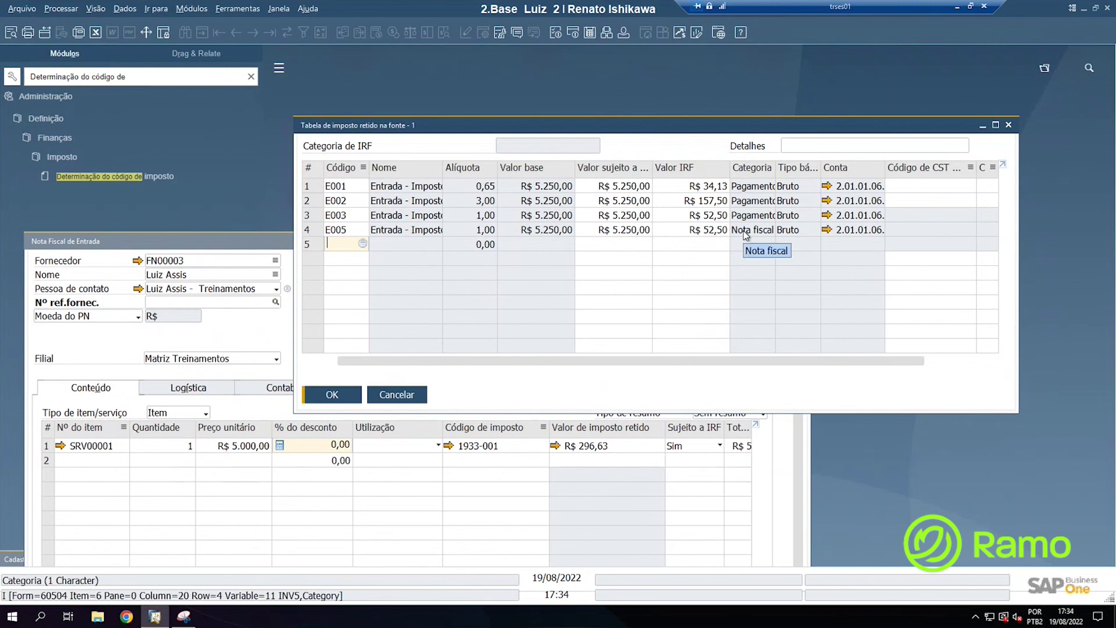
left_click(335, 395)
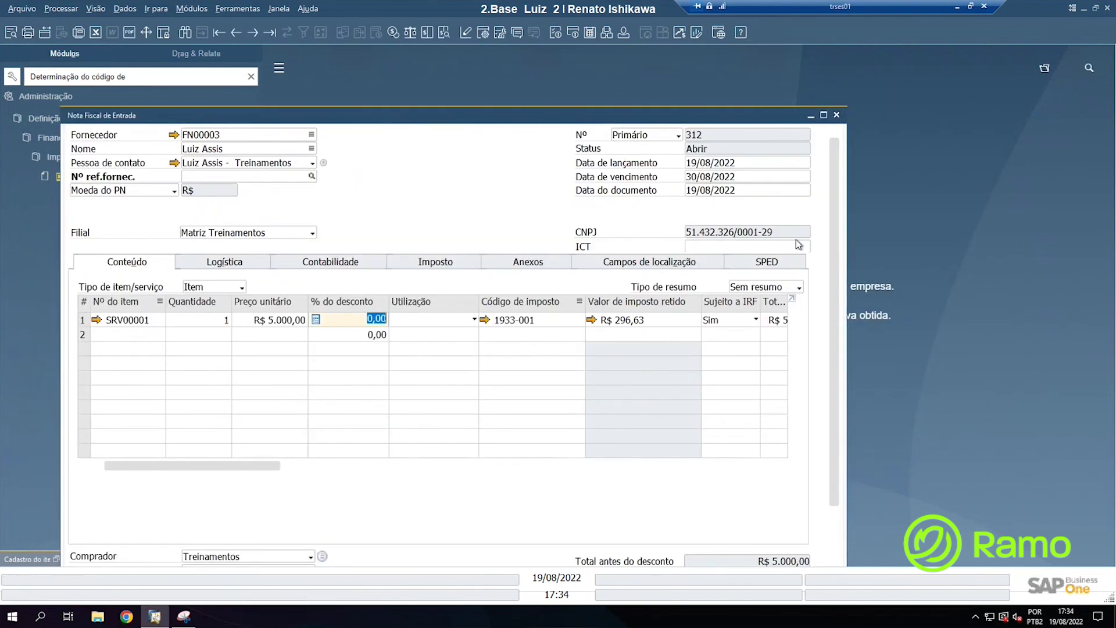
Step: Maximize the invoice, inspect the withholding tax table behind its total Valor de imposto retido, and close that table
left_click(824, 115)
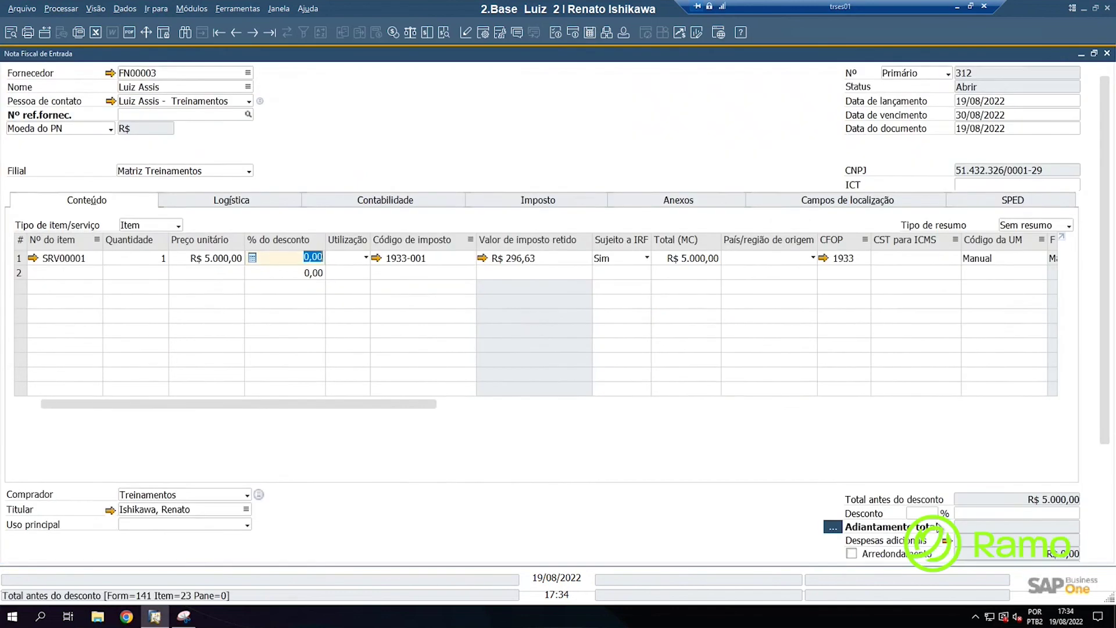
scroll(943, 501, "down", 2)
scroll(942, 502, "down", 1)
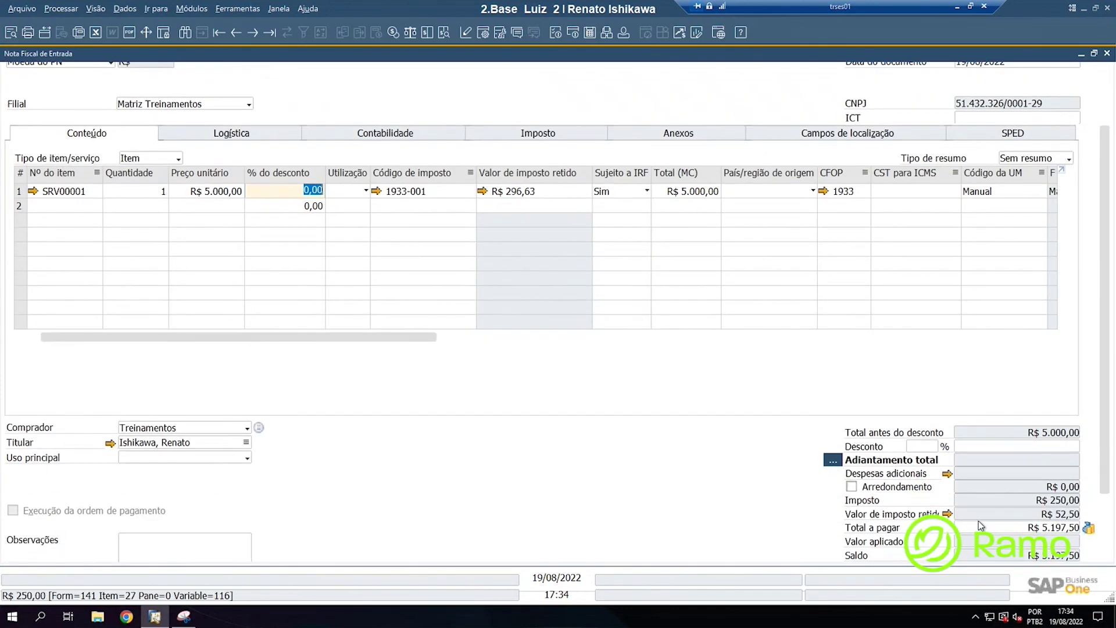
left_click(947, 514)
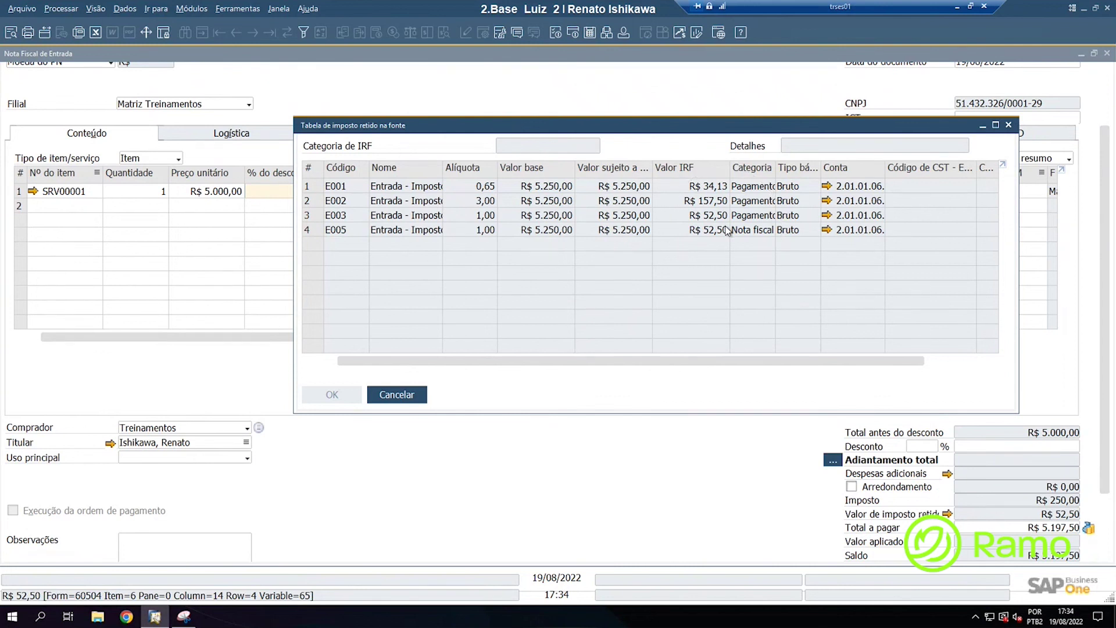
left_click(396, 395)
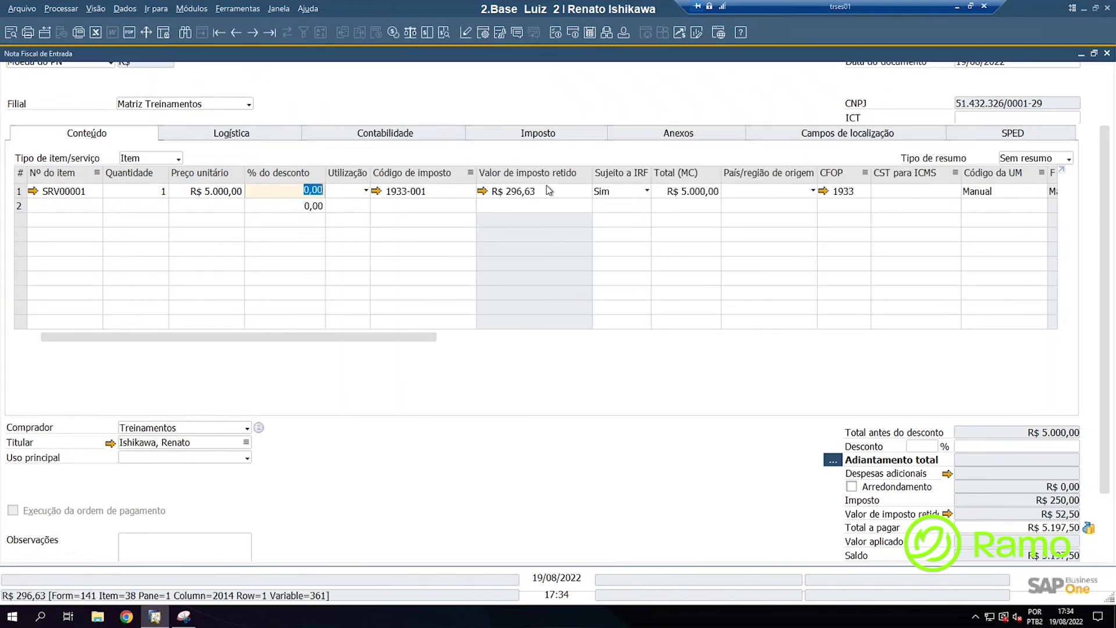
Step: Find the Valor de imposto retido column in the invoice's table format settings by searching for "valor", then confirm the settings
left_click(485, 32)
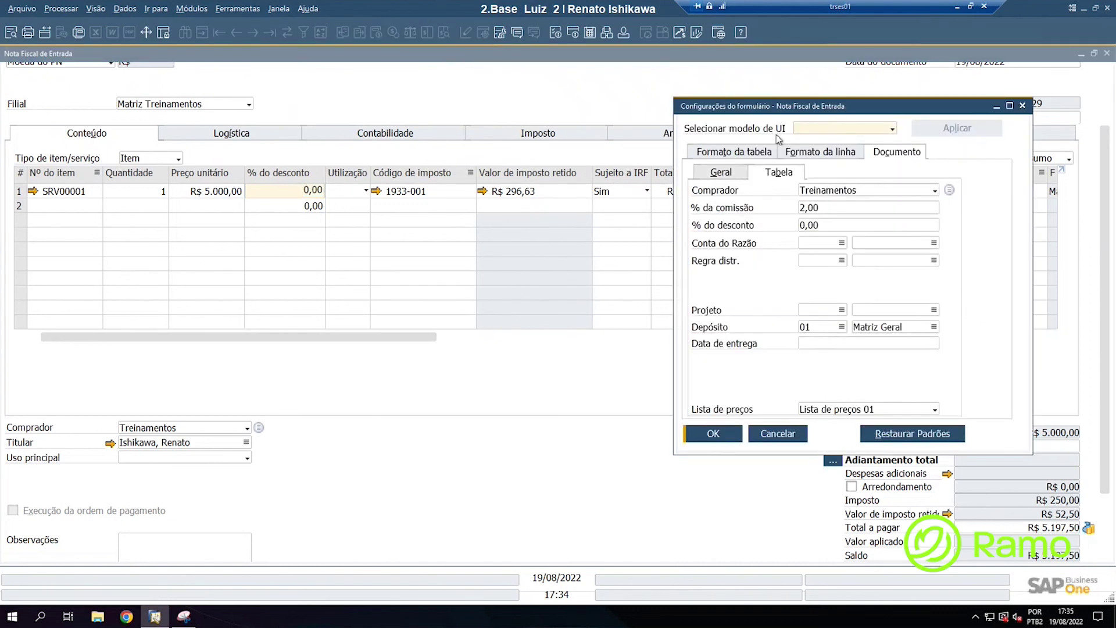
left_click(739, 152)
left_click(788, 171)
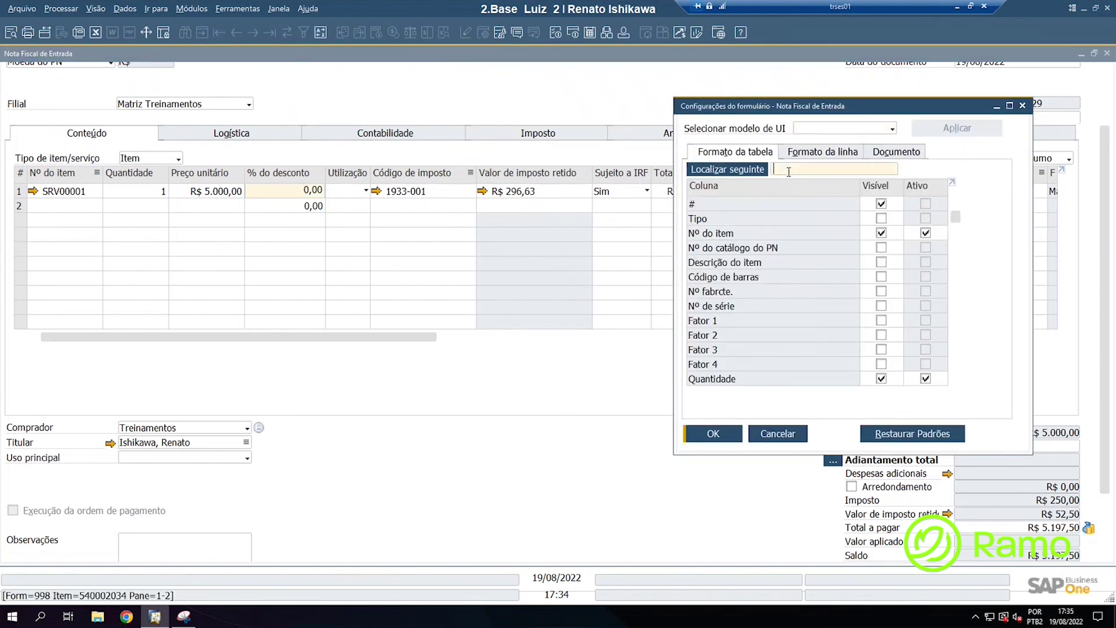
type("valor")
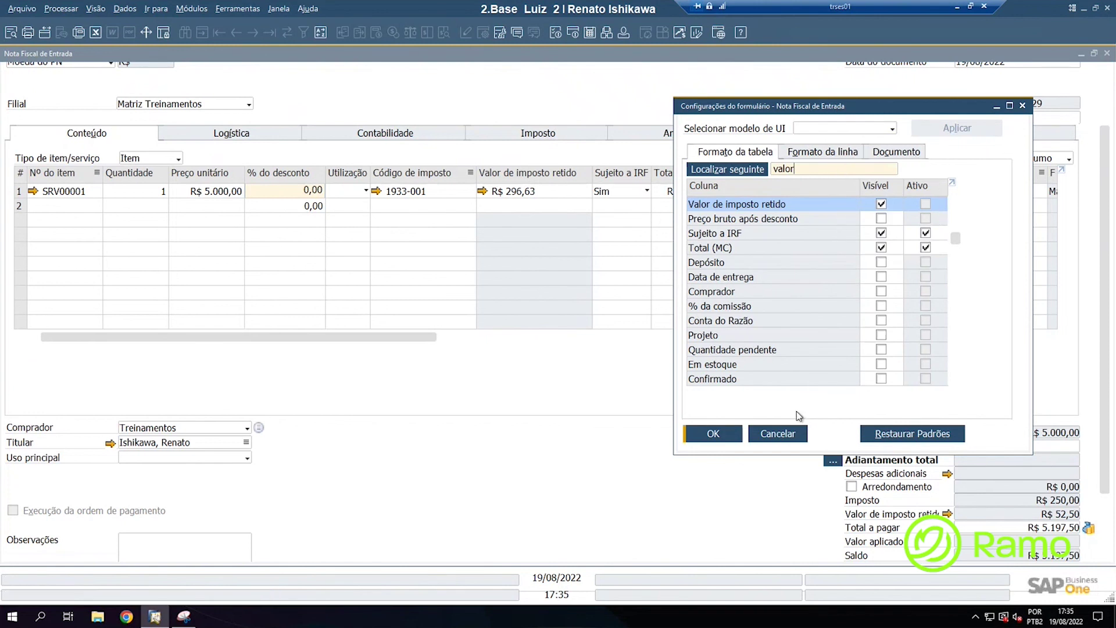
left_click(723, 444)
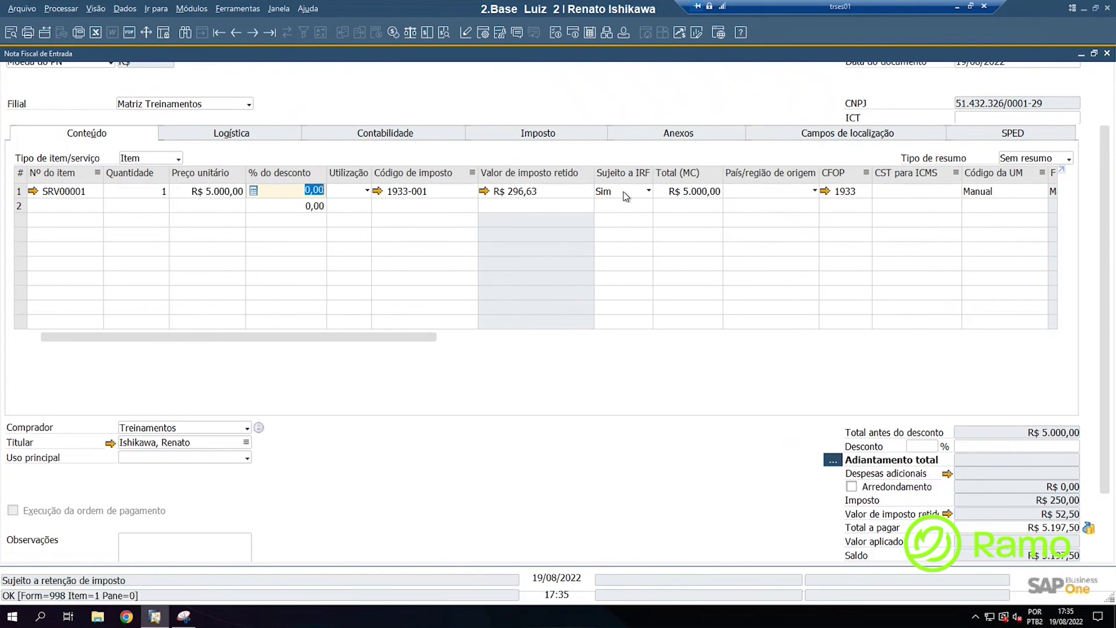
Step: Check the line's Sujeito a IRF options and the withholding setting in the SRV00001 item master, then return to the invoice
left_click(623, 191)
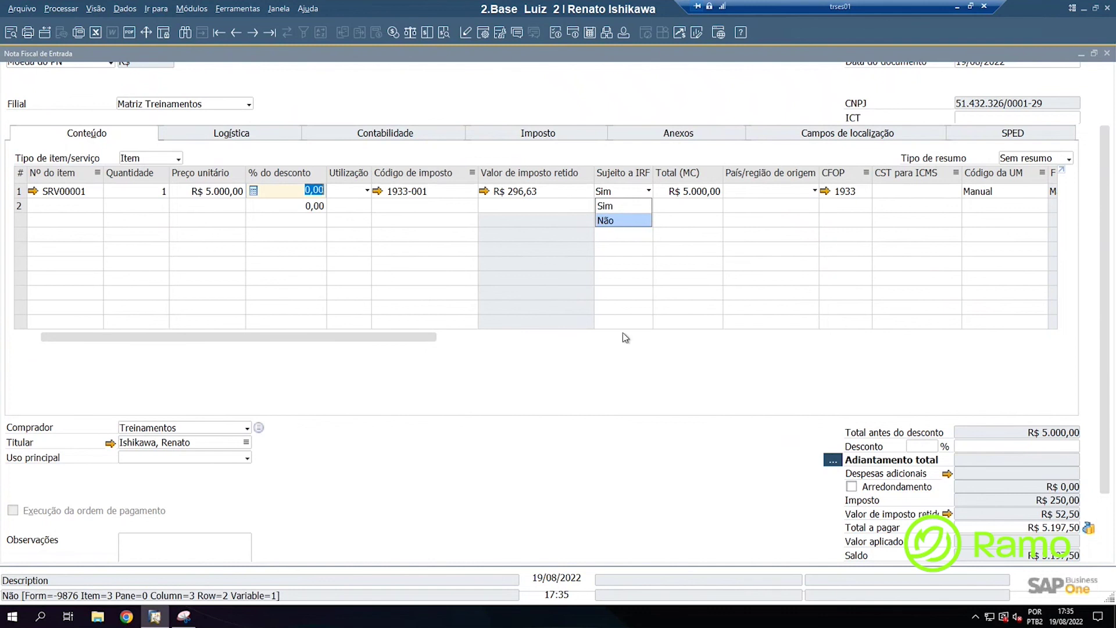
scroll(627, 372, "up", 1)
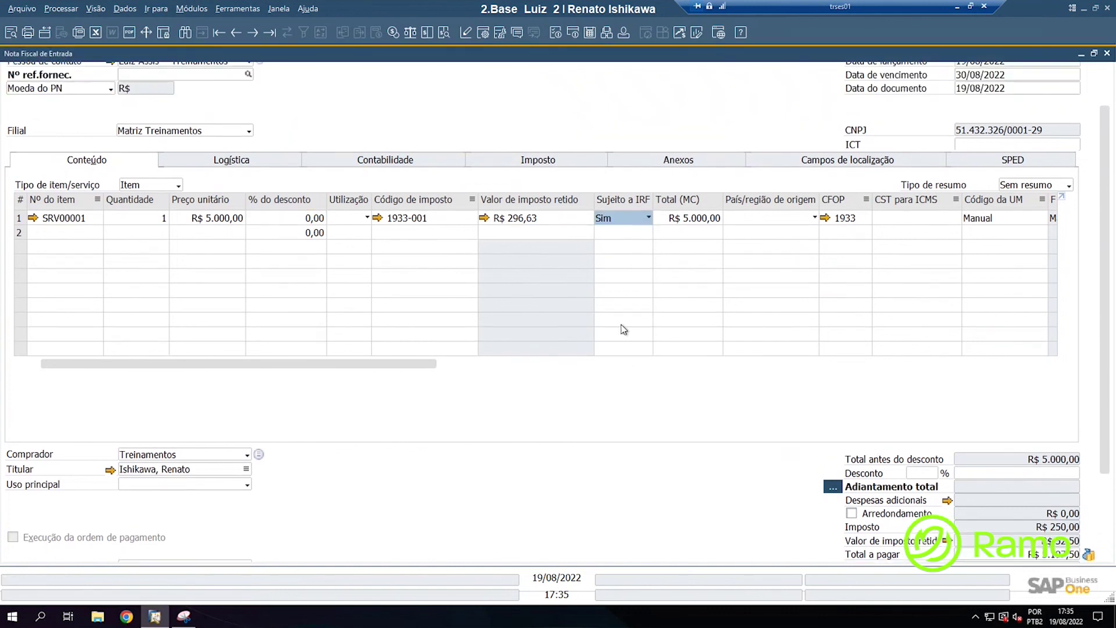
left_click(32, 218)
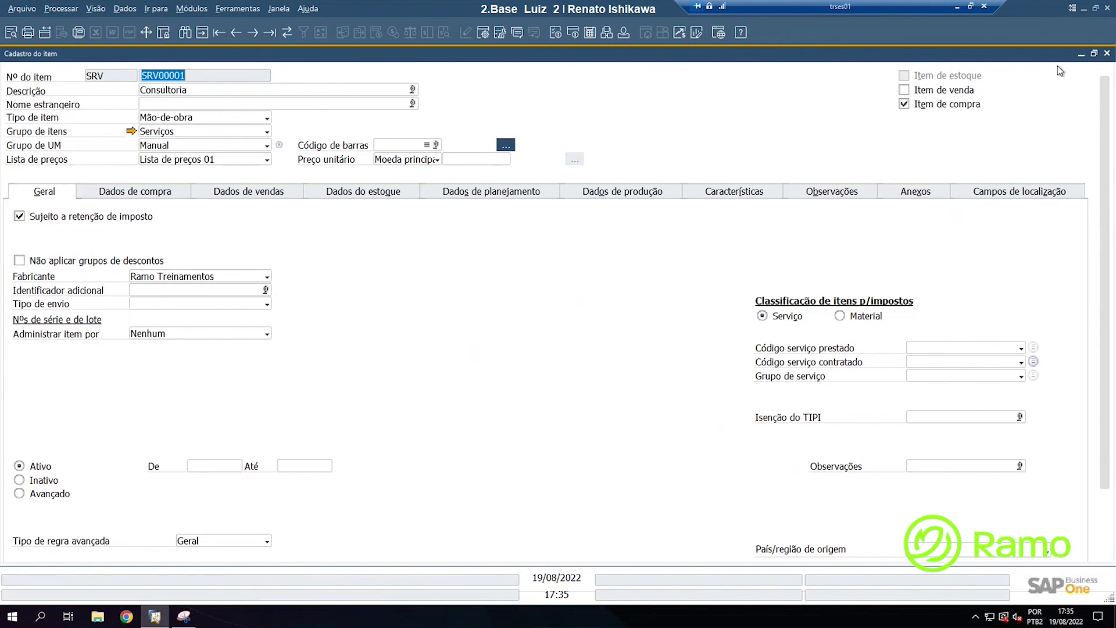
left_click(1107, 54)
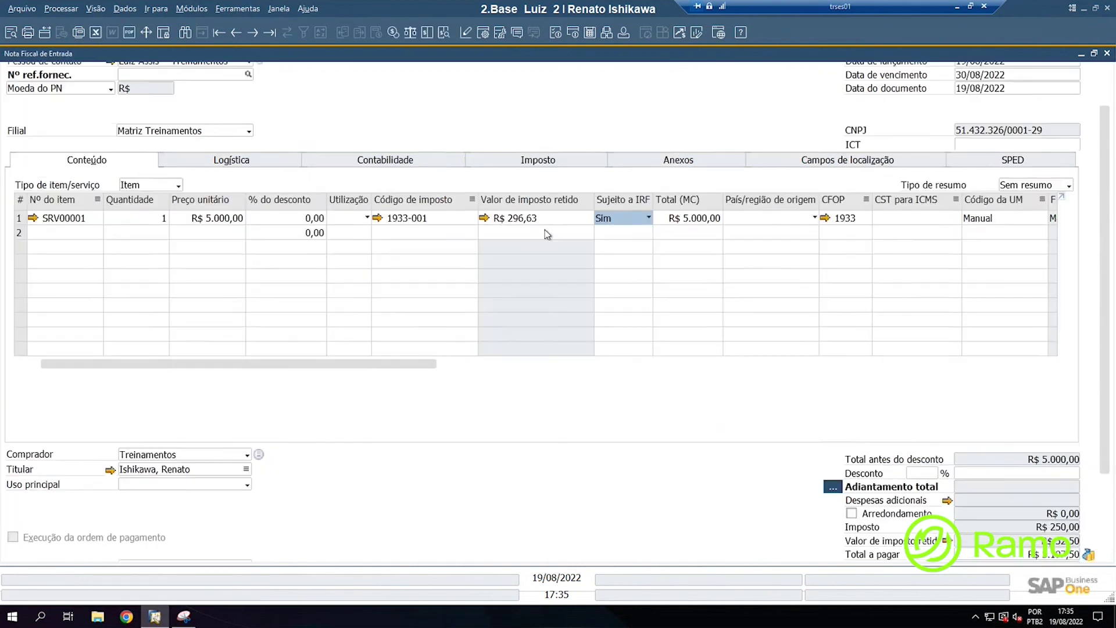
scroll(418, 163, "up", 2)
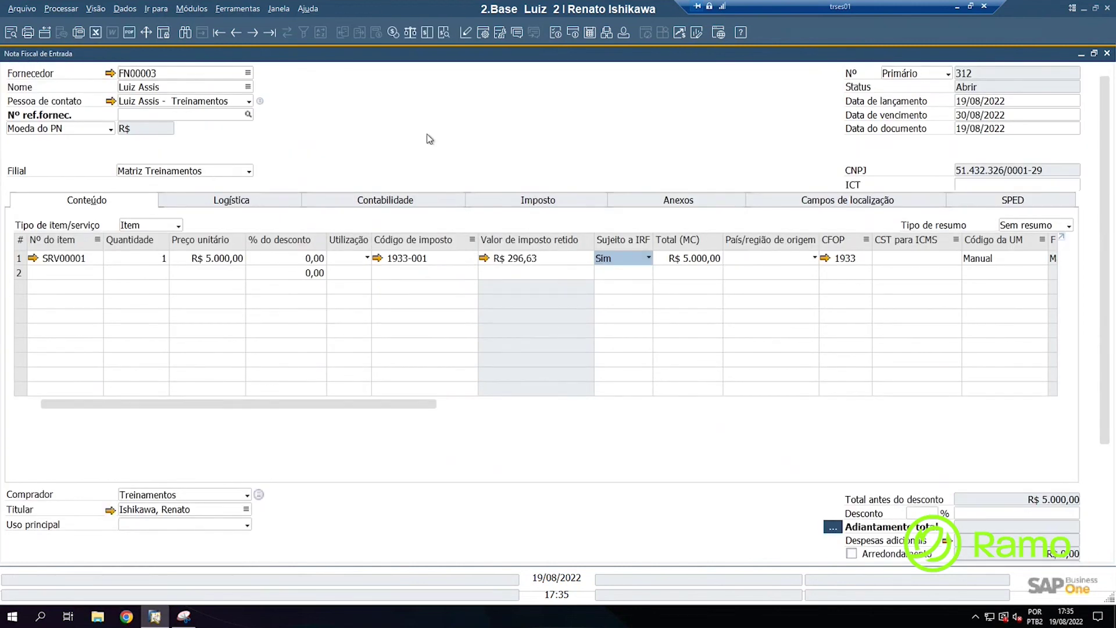